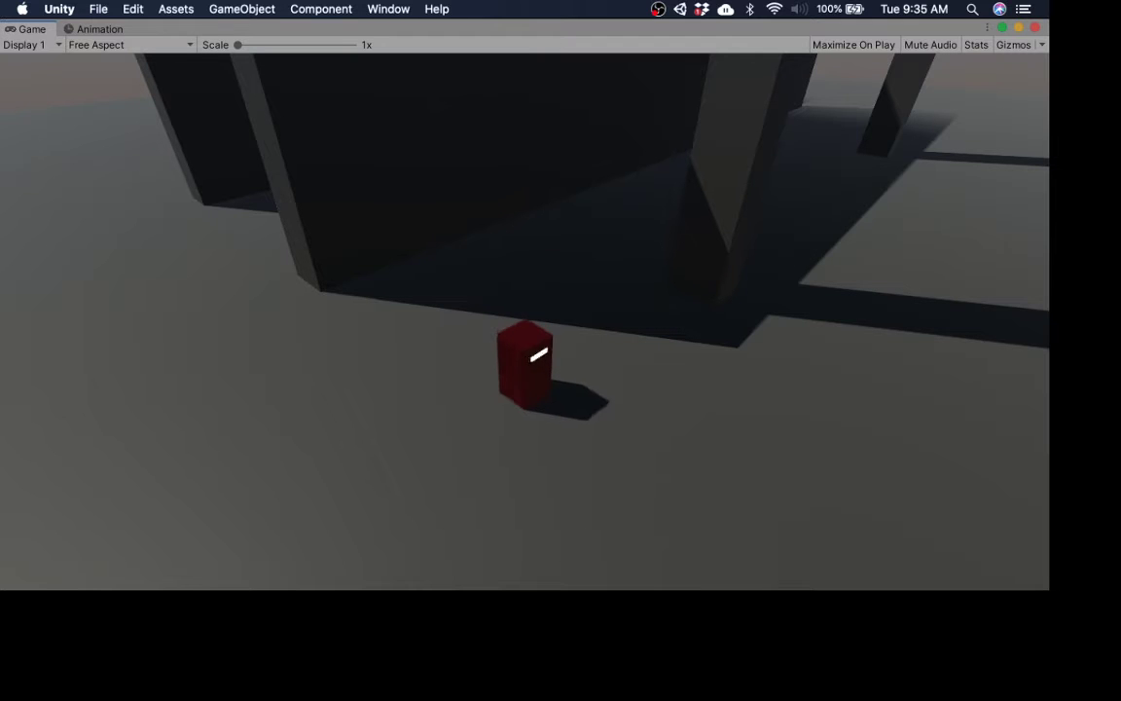
Playtest the red player cube by moving it in all four directions on the open ground beside the wall
{"action": "key", "text": "d"}
{"action": "key", "text": "w"}
{"action": "key", "text": "s"}
{"action": "key", "text": "a"}
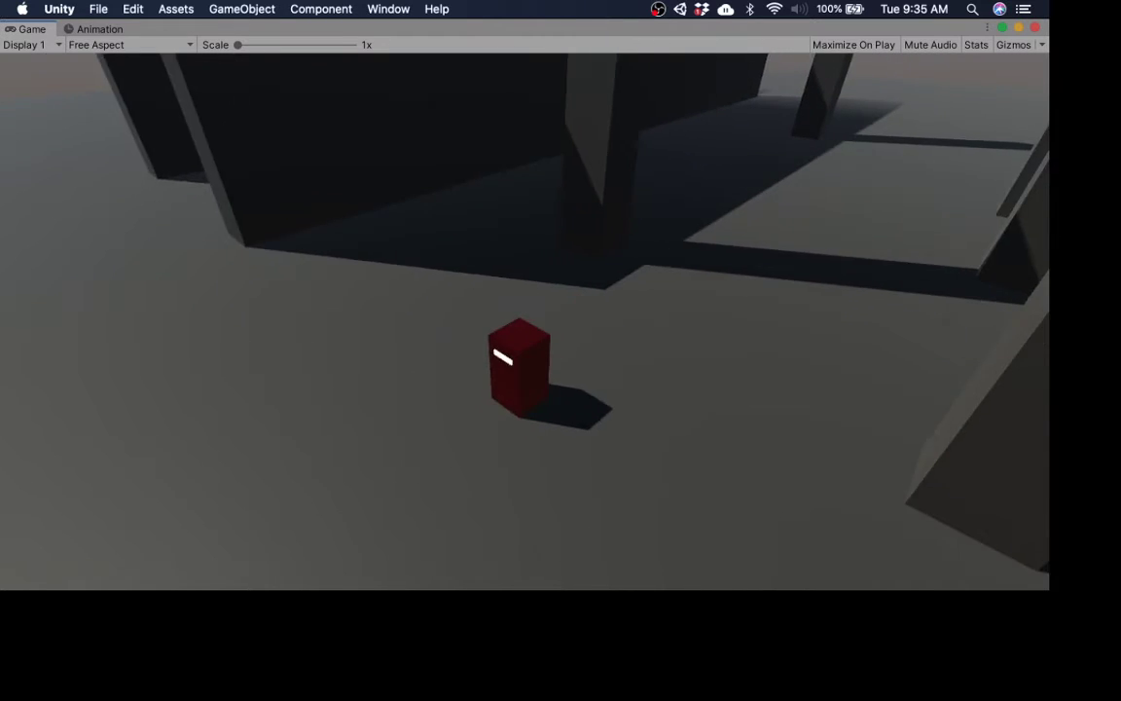
{"action": "key", "text": "w"}
{"action": "key", "text": "s"}
{"action": "key", "text": "d"}
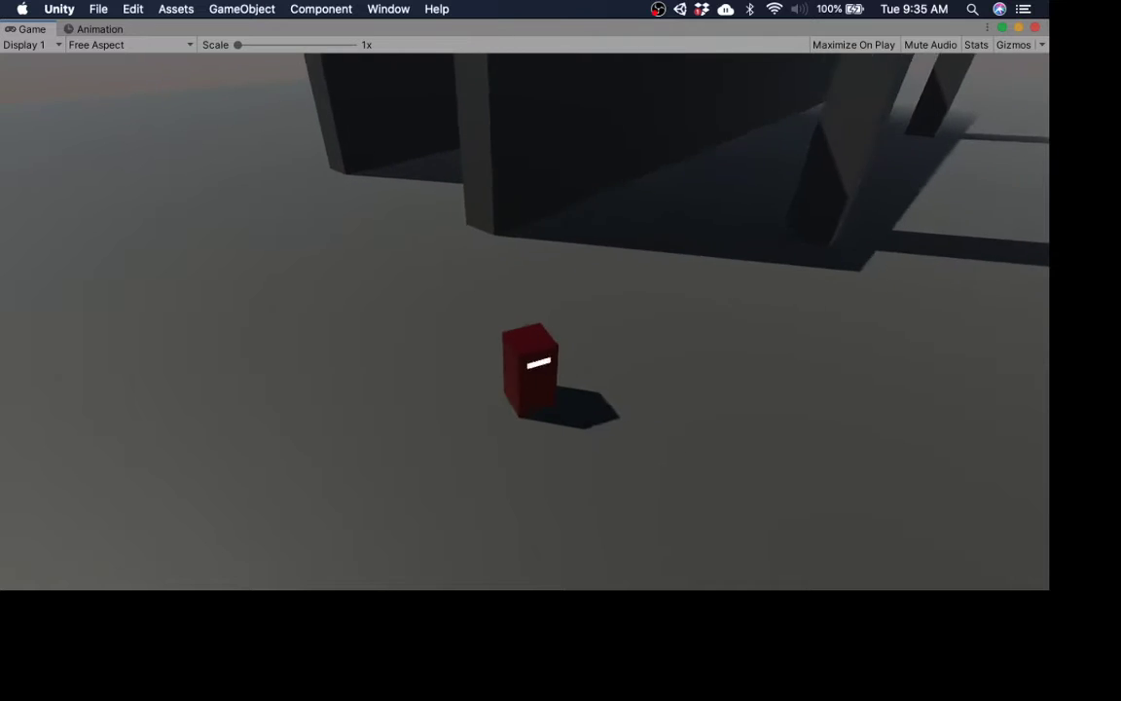
{"action": "key", "text": "s"}
{"action": "key", "text": "a"}
{"action": "key", "text": "w"}
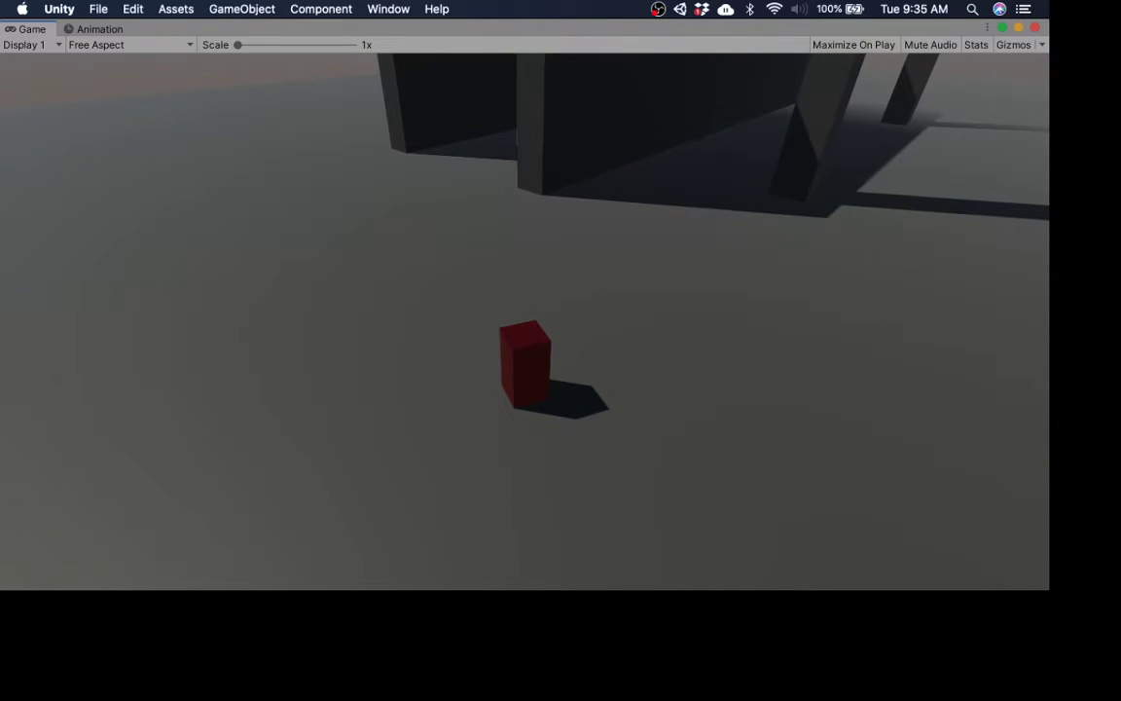
{"action": "key", "text": "s"}
{"action": "key", "text": "d"}
{"action": "key", "text": "w"}
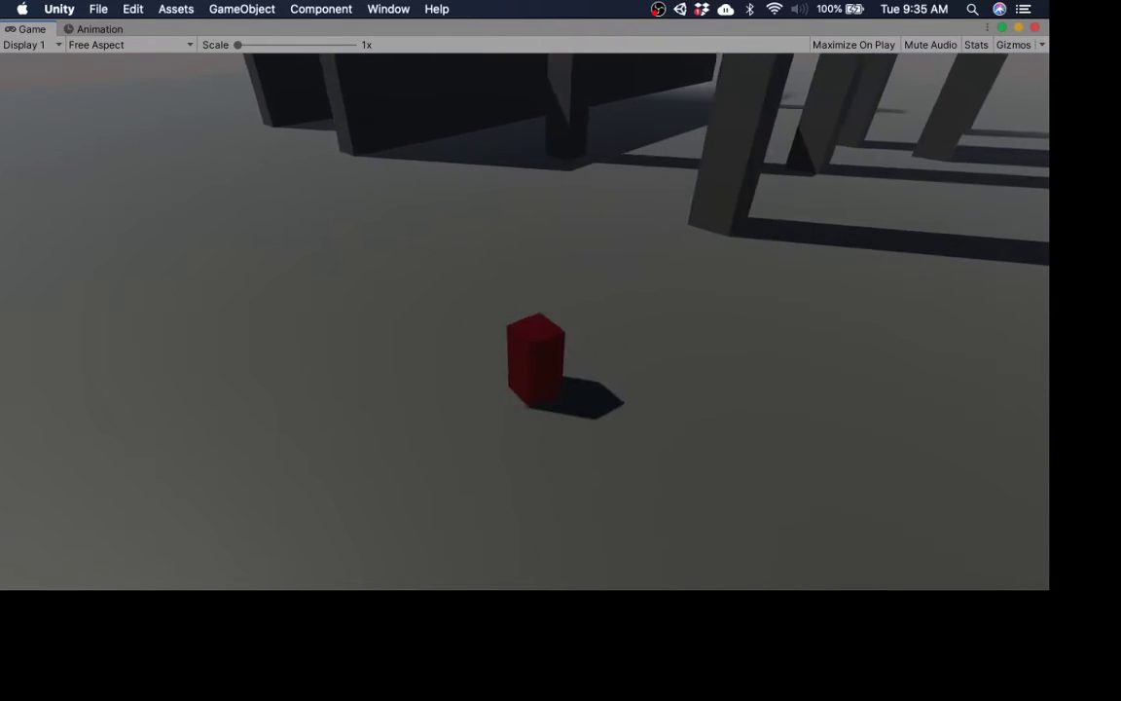
Walk the red player between the pillars and along the wall to examine how the camera handles obstructions
{"action": "key", "text": "d"}
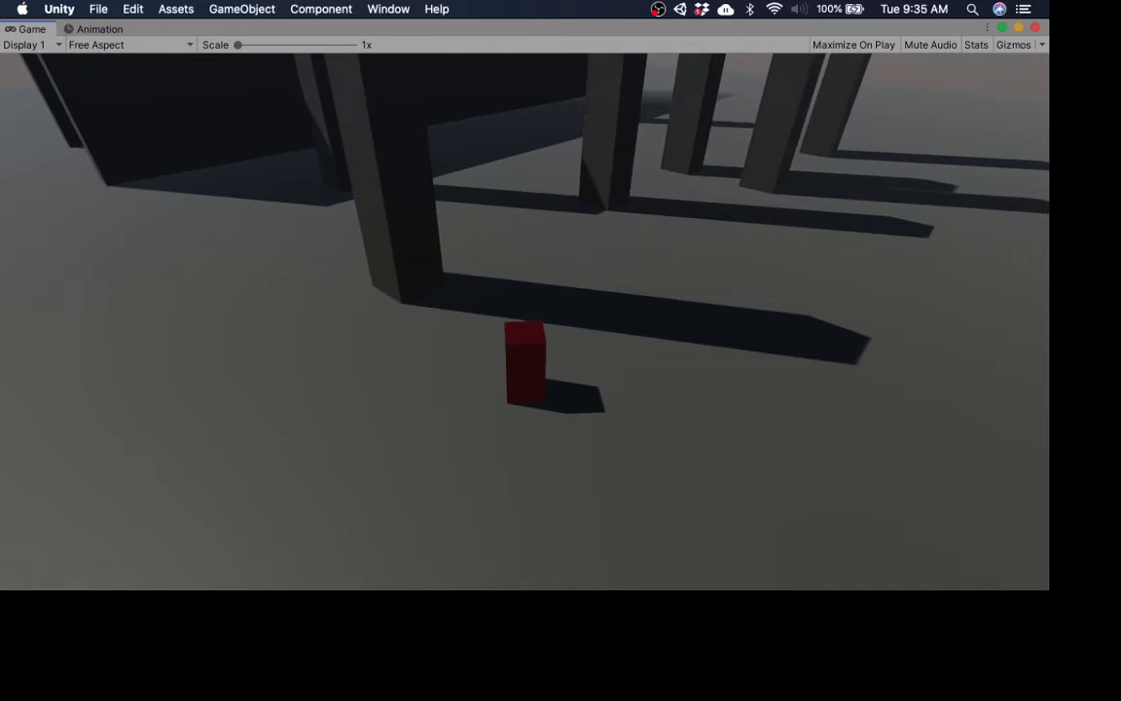
{"action": "key", "text": "w"}
{"action": "key", "text": "a"}
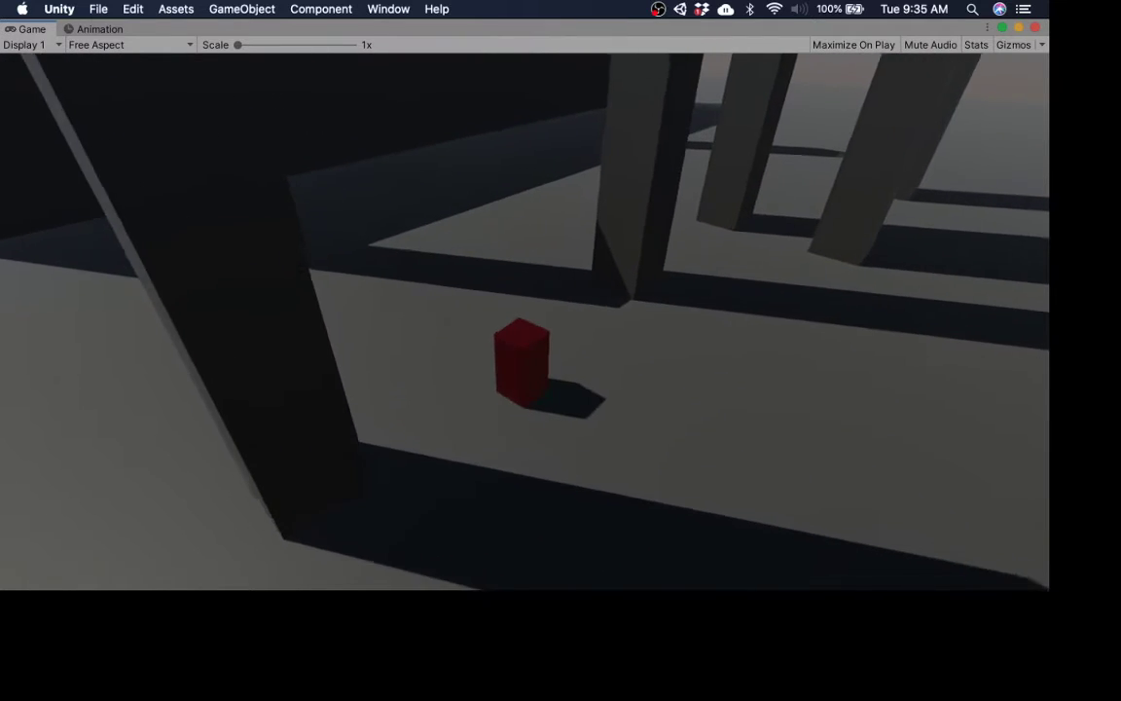
{"action": "key", "text": "s"}
{"action": "key", "text": "w"}
{"action": "key", "text": "a"}
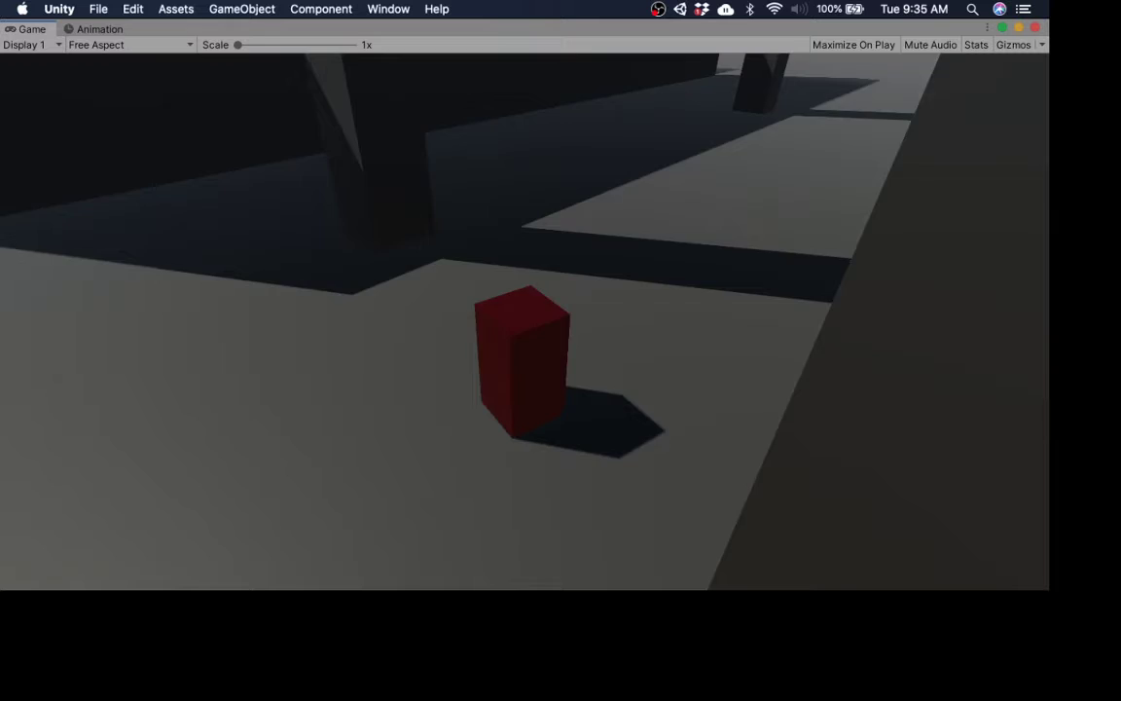
{"action": "key", "text": "w"}
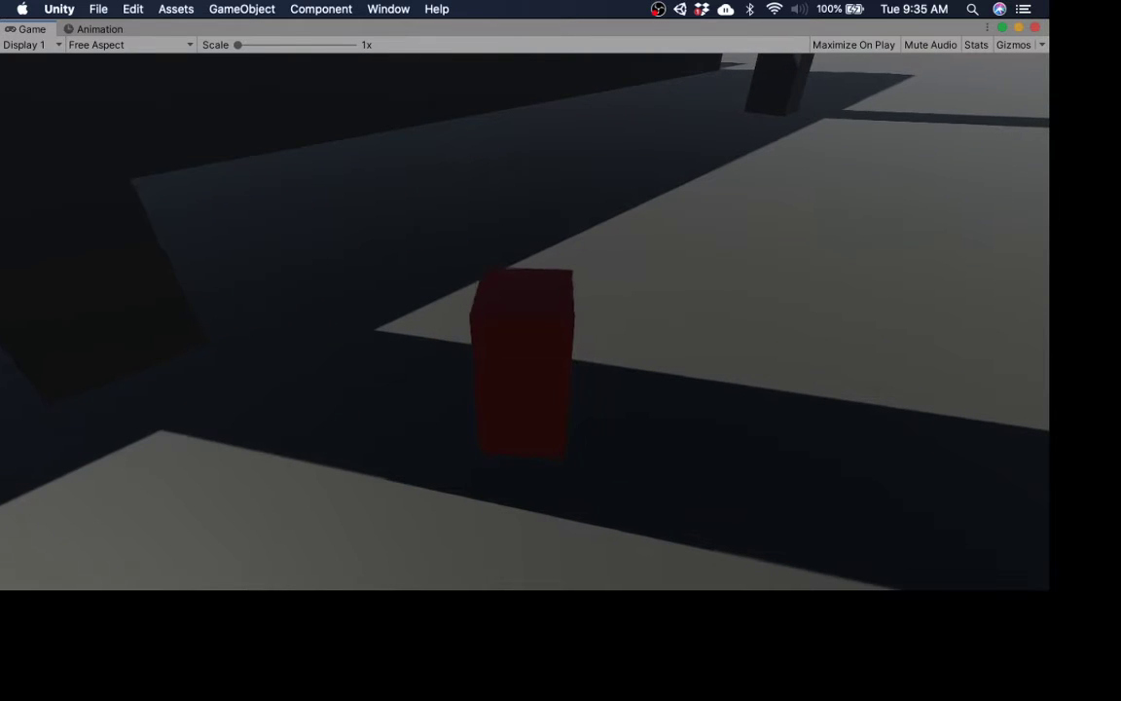
{"action": "key", "text": "w"}
{"action": "key", "text": "d"}
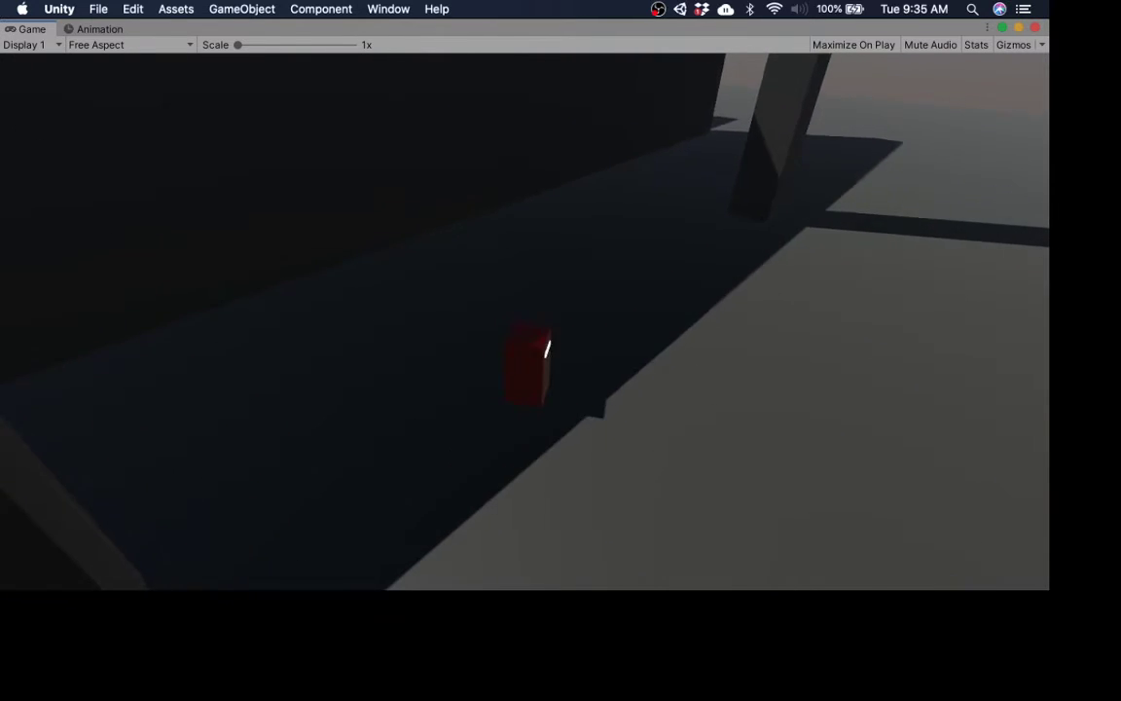
{"action": "key", "text": "d"}
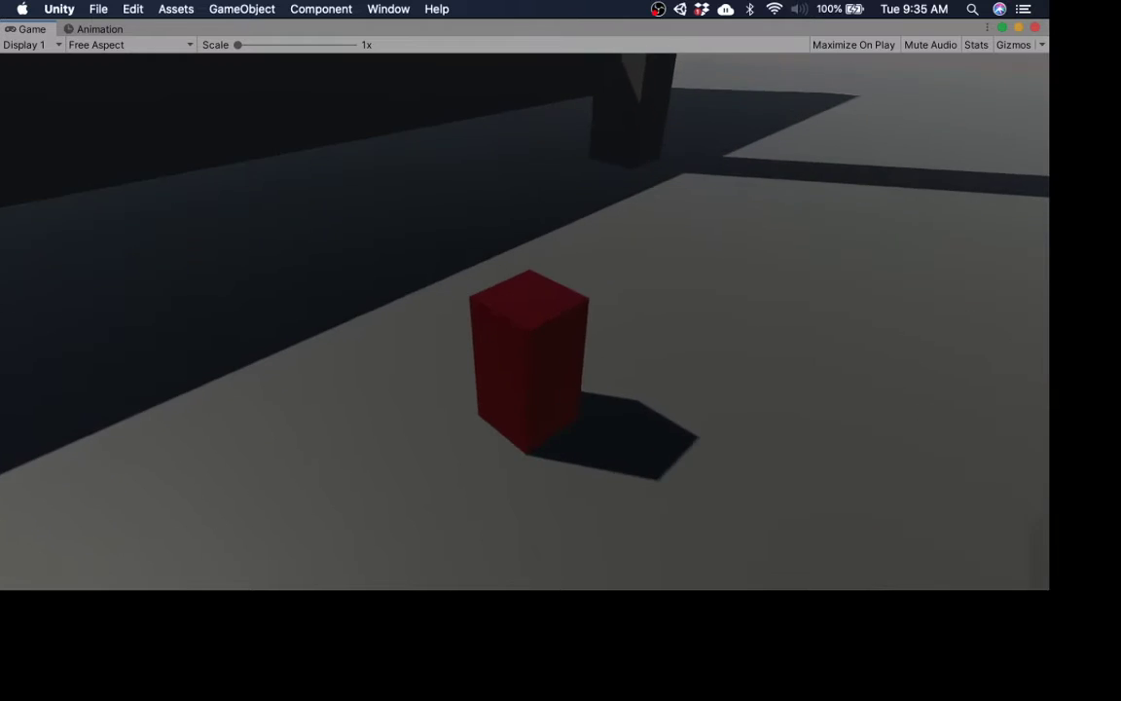
{"action": "key", "text": "d"}
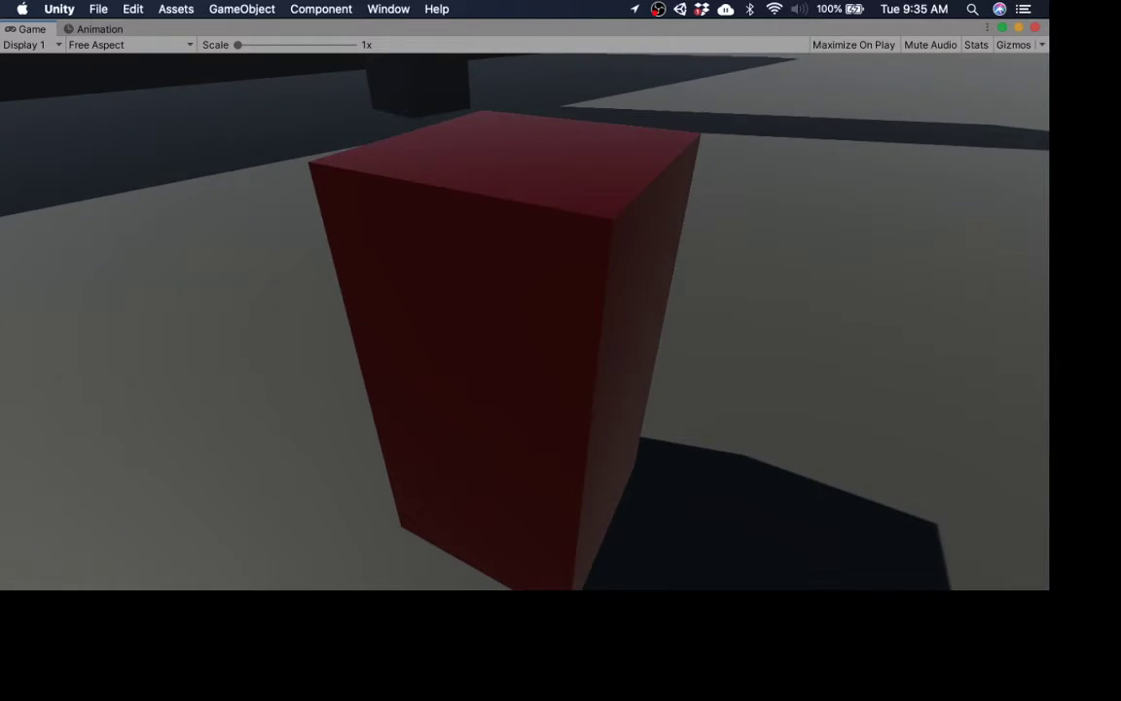
{"action": "key", "text": "w"}
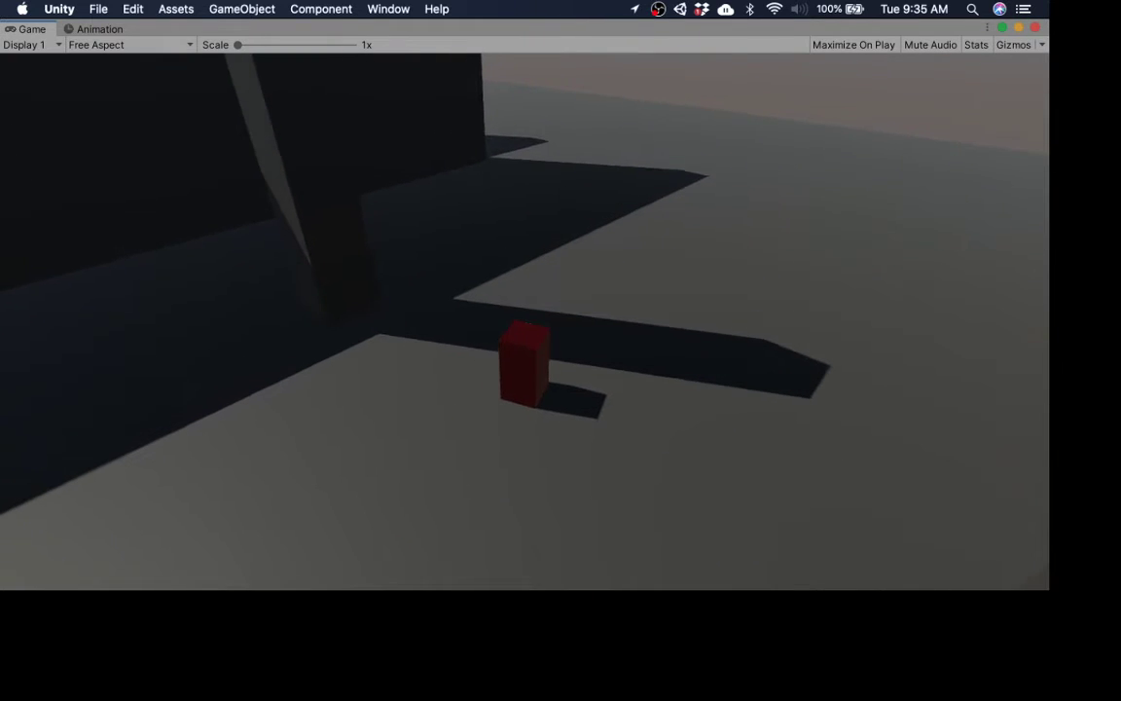
Move the red player past the last pillar's shadow onto the open ground to check movement and camera following
{"action": "key", "text": "w"}
{"action": "key", "text": "d"}
{"action": "key", "text": "a"}
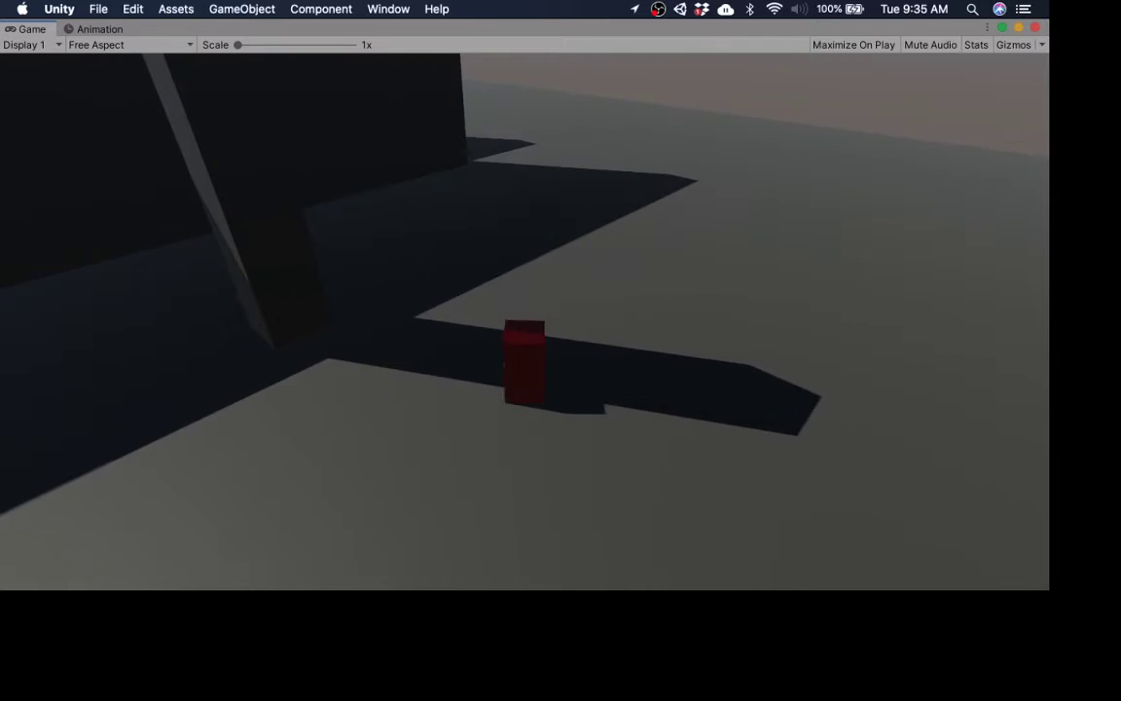
{"action": "key", "text": "d"}
{"action": "key", "text": "w"}
{"action": "key", "text": "d"}
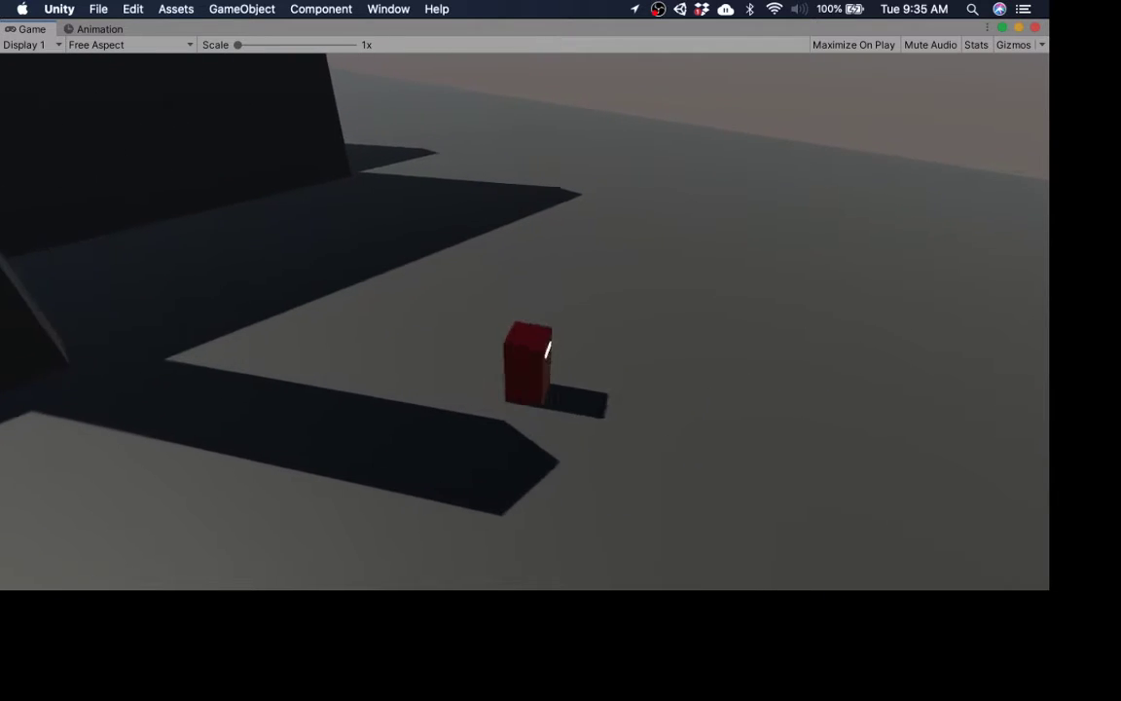
{"action": "key", "text": "w"}
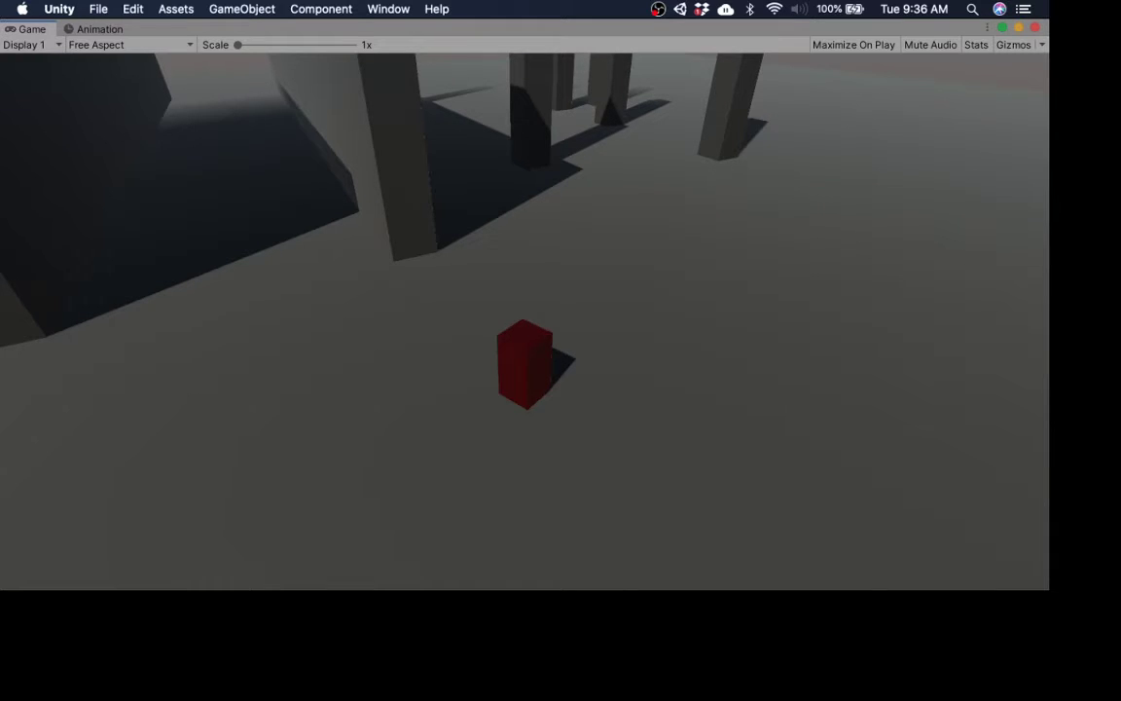
Walk the red player forward around the pillars and wall while turning the view to test camera-relative movement
{"action": "key", "text": "w"}
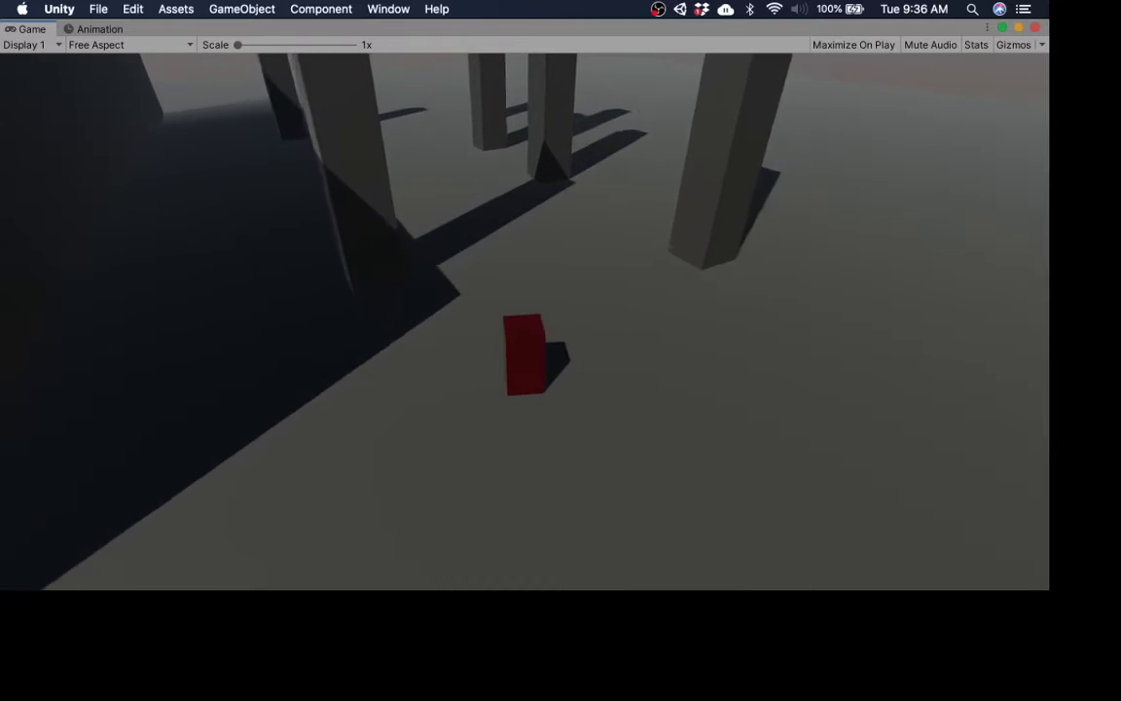
{"action": "key", "text": "w"}
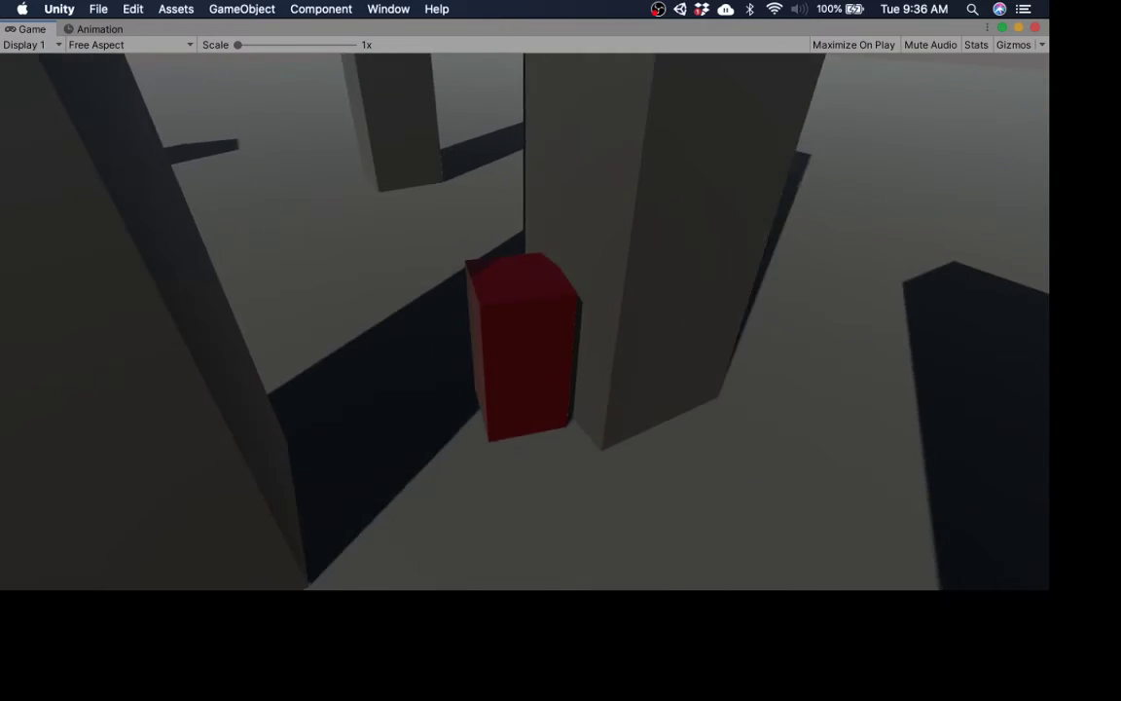
{"action": "key", "text": "w"}
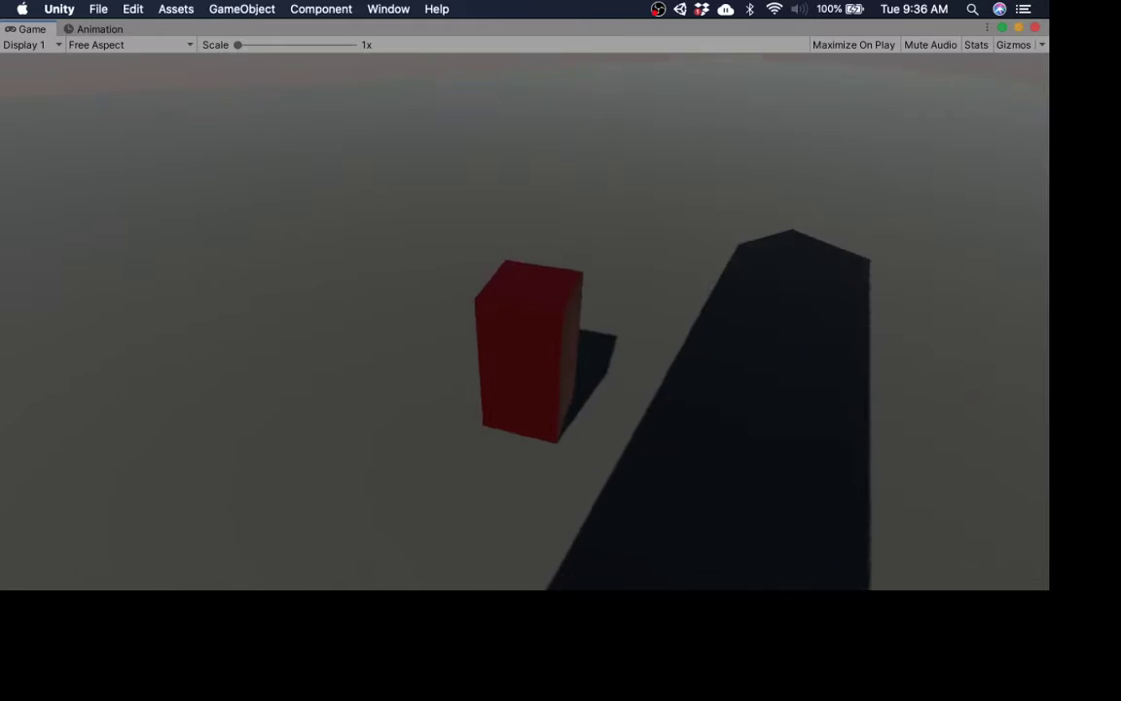
{"action": "key", "text": "w"}
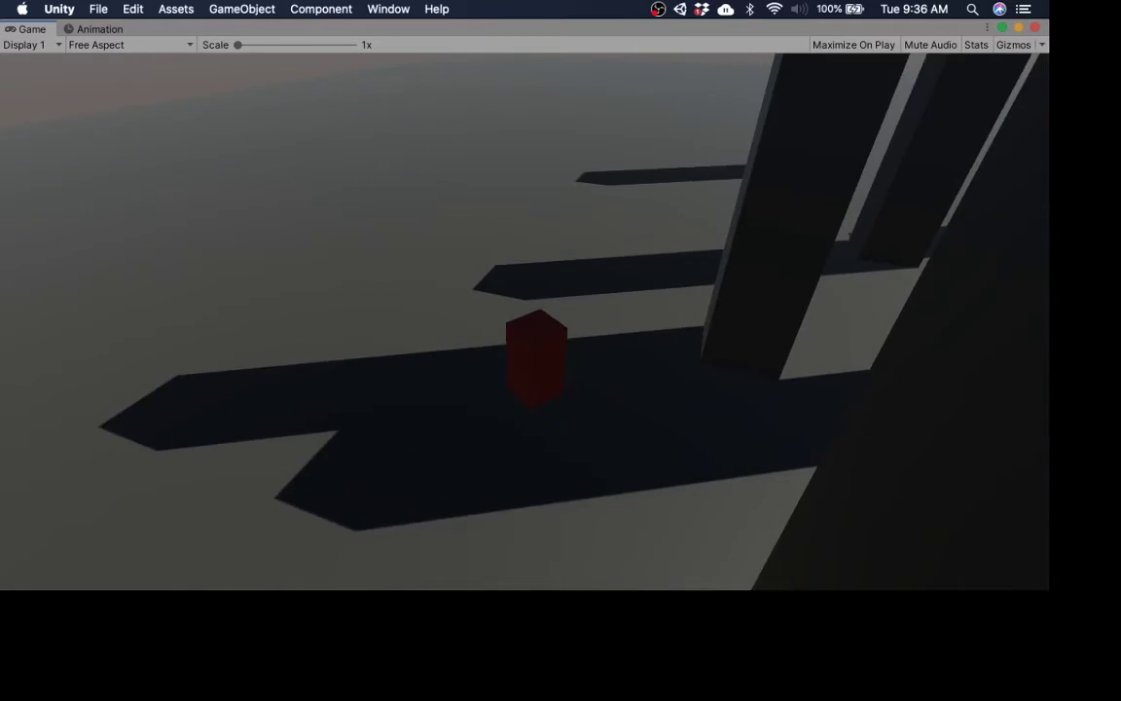
{"action": "key", "text": "w"}
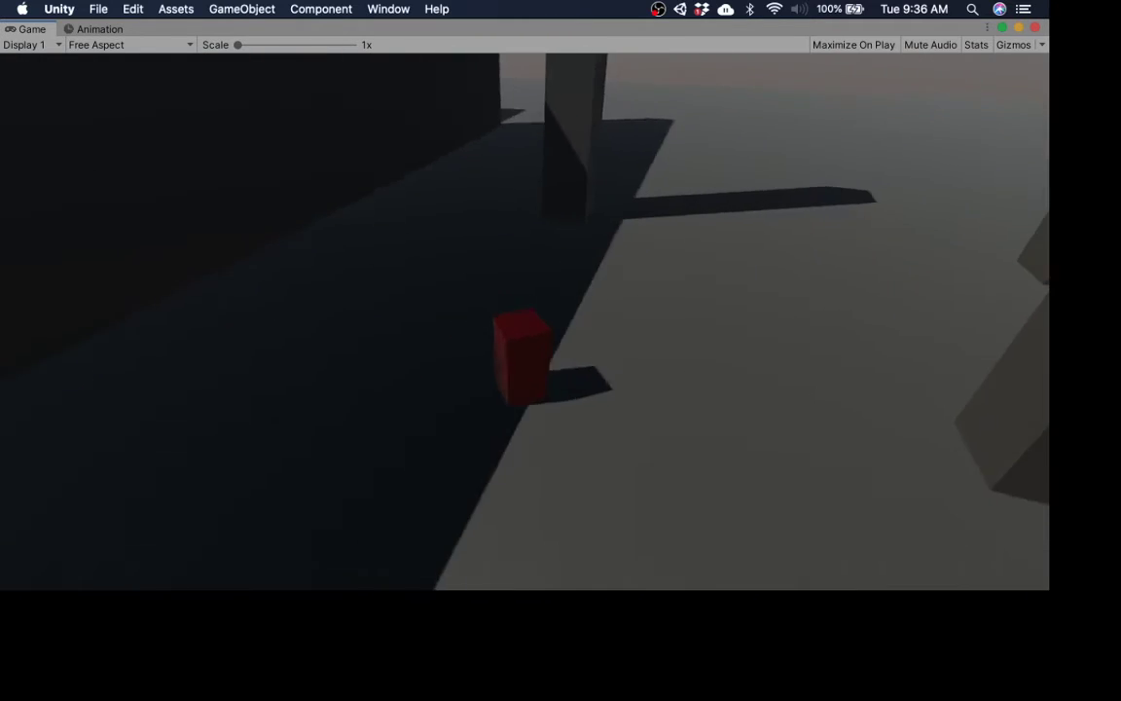
{"action": "key", "text": "w"}
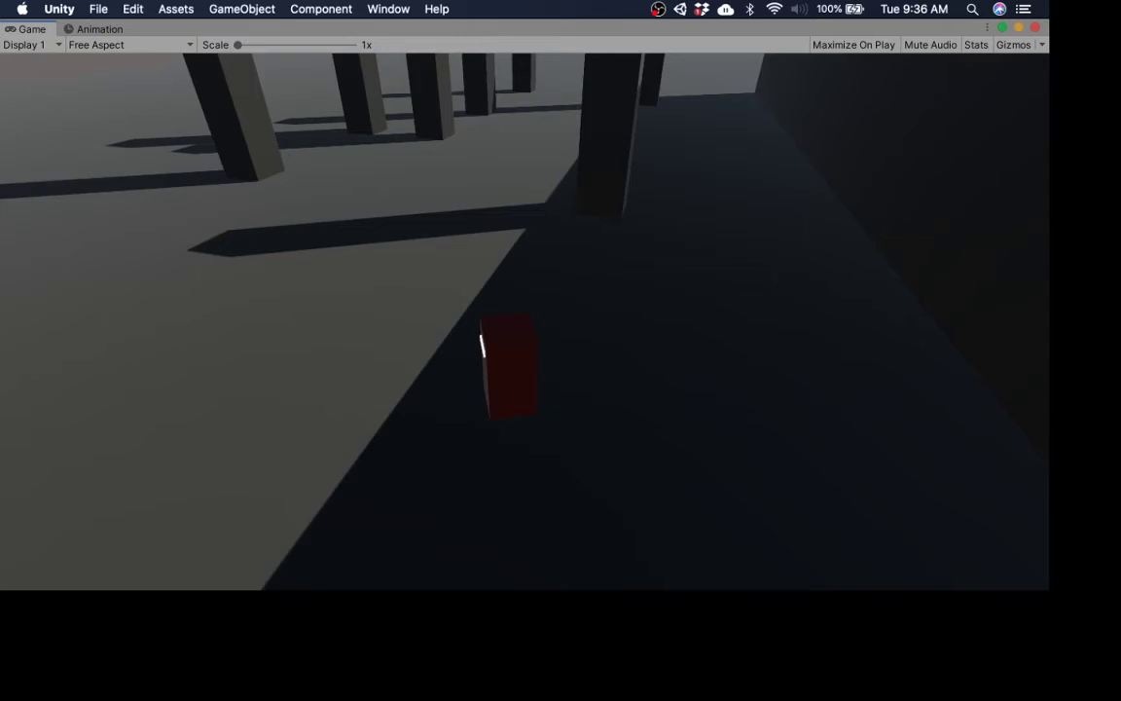
Circle the red player around the pillar group while rotating the camera to examine its collision behaviour
{"action": "key", "text": "a"}
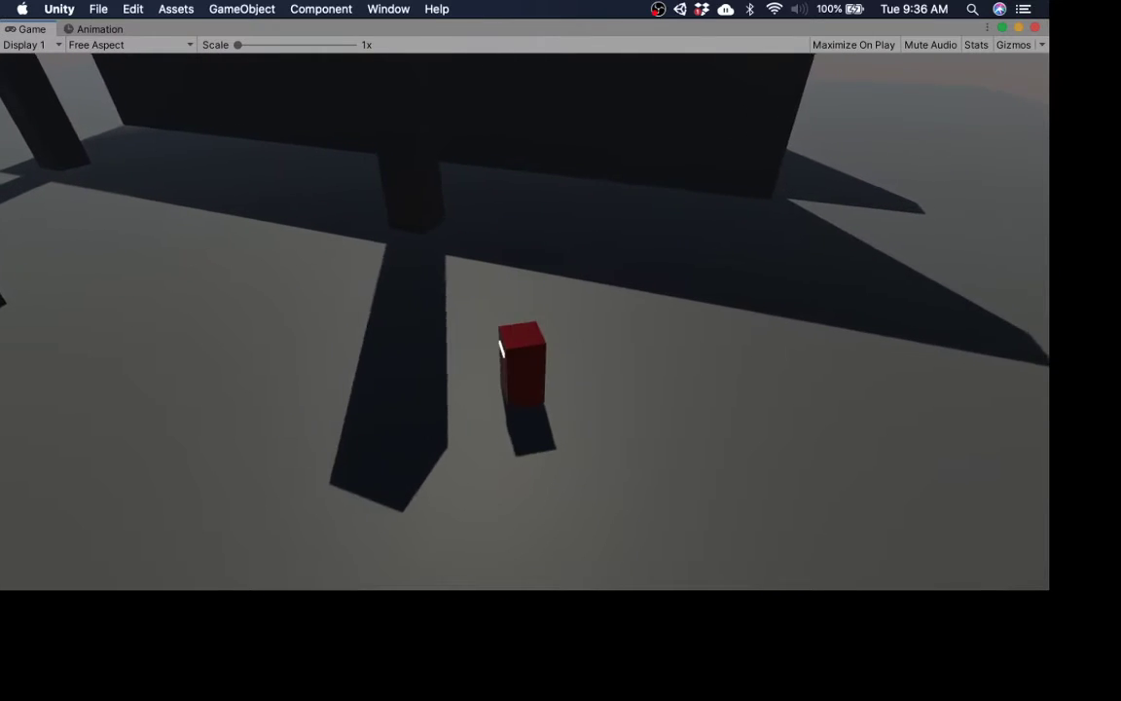
{"action": "key", "text": "a"}
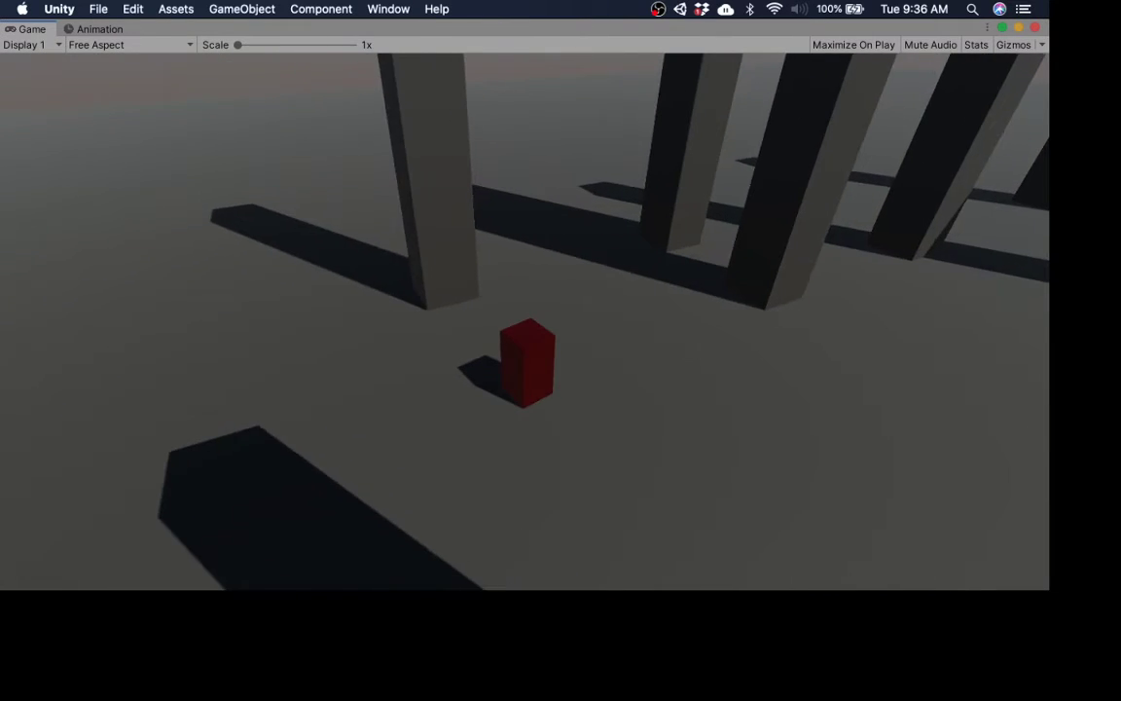
{"action": "key", "text": "w"}
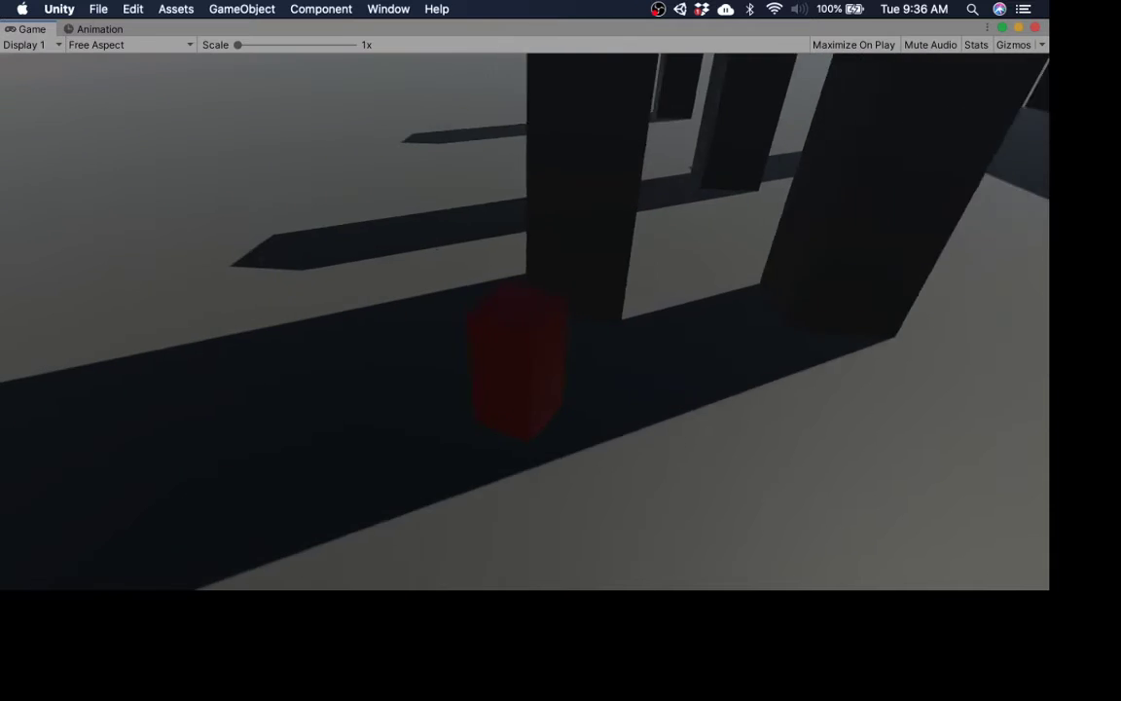
{"action": "key", "text": "w"}
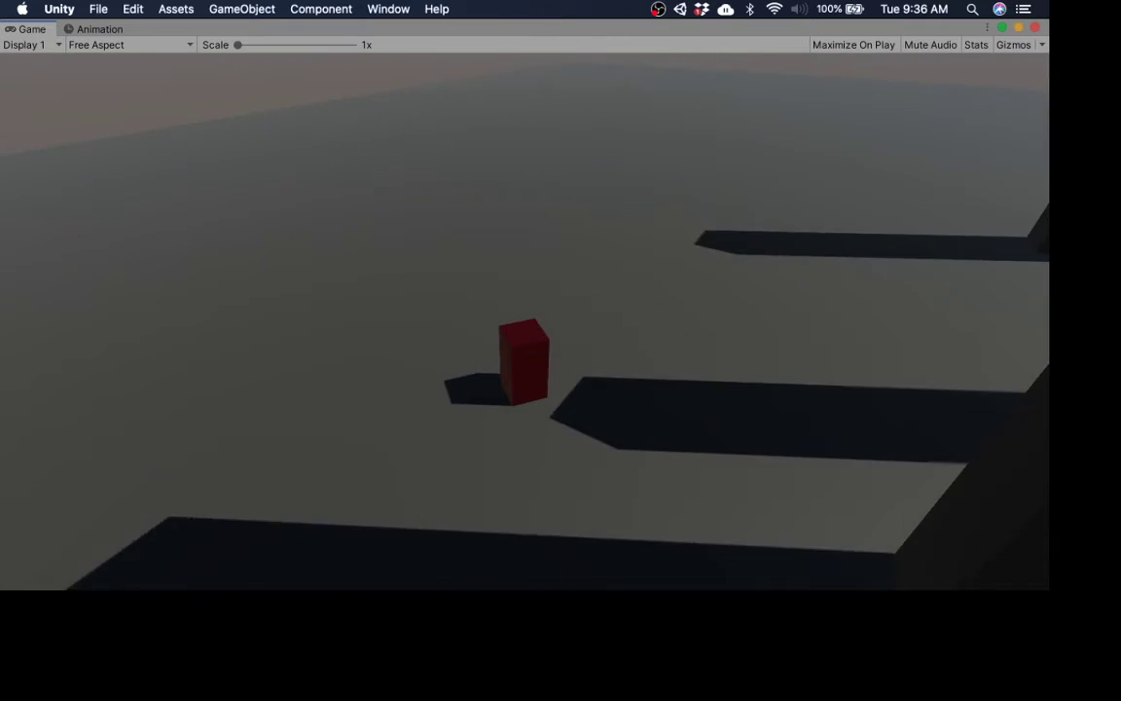
{"action": "key", "text": "w"}
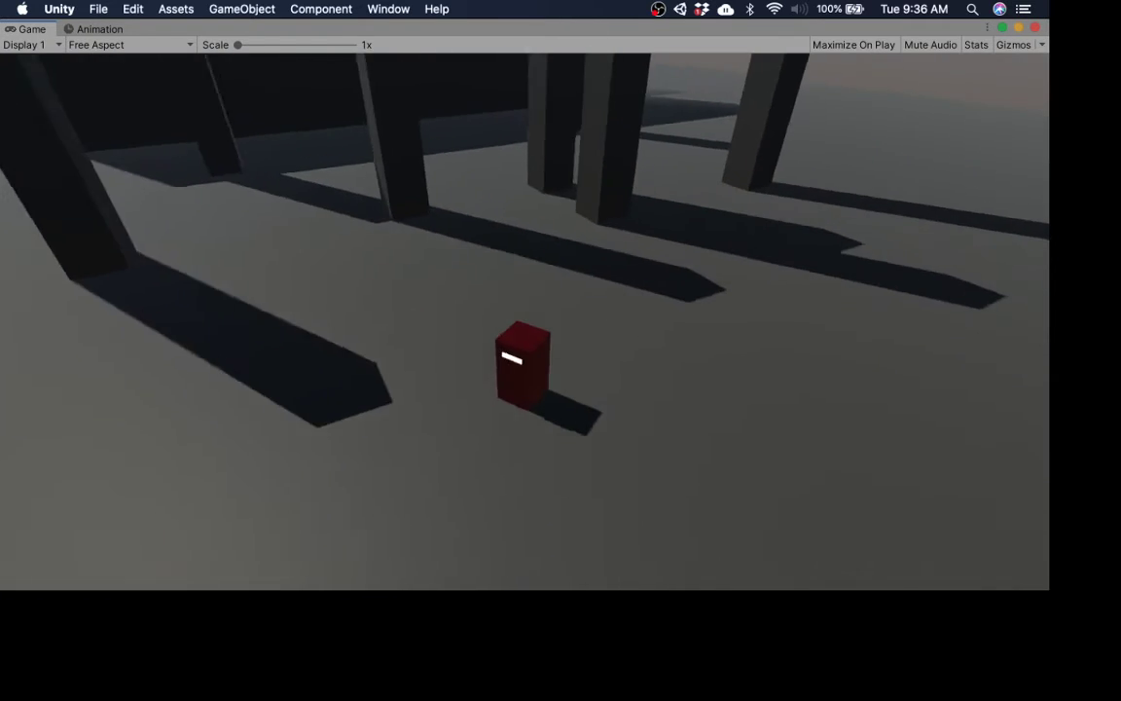
{"action": "key", "text": "w"}
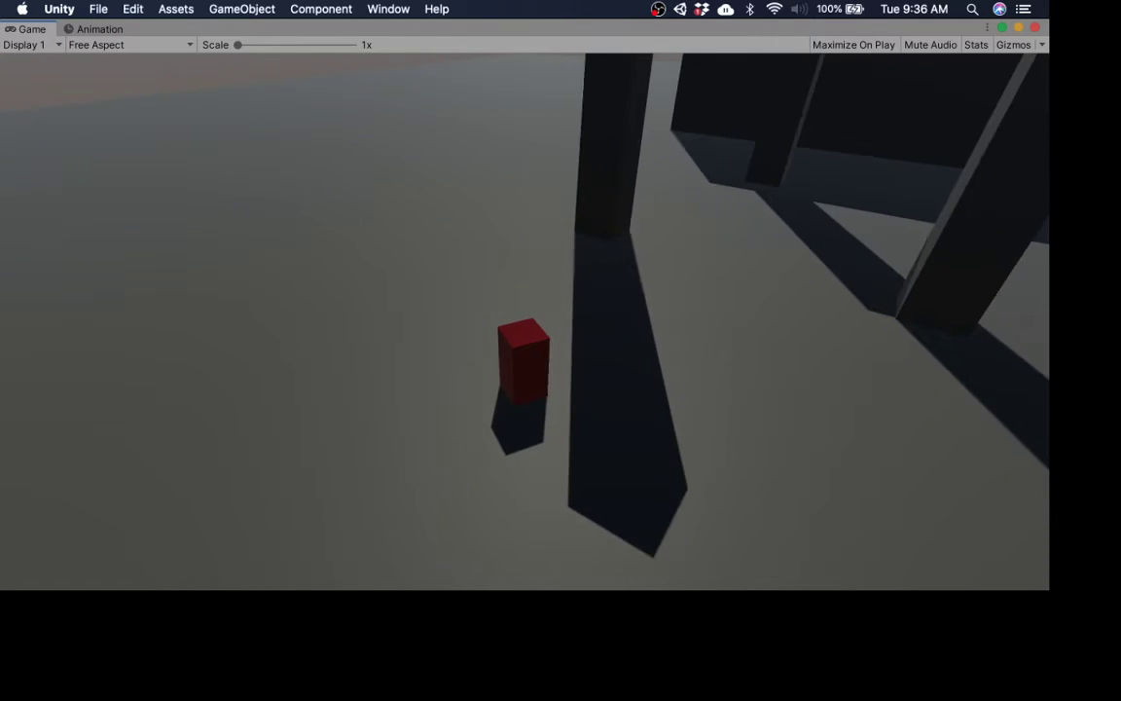
{"action": "key", "text": "w"}
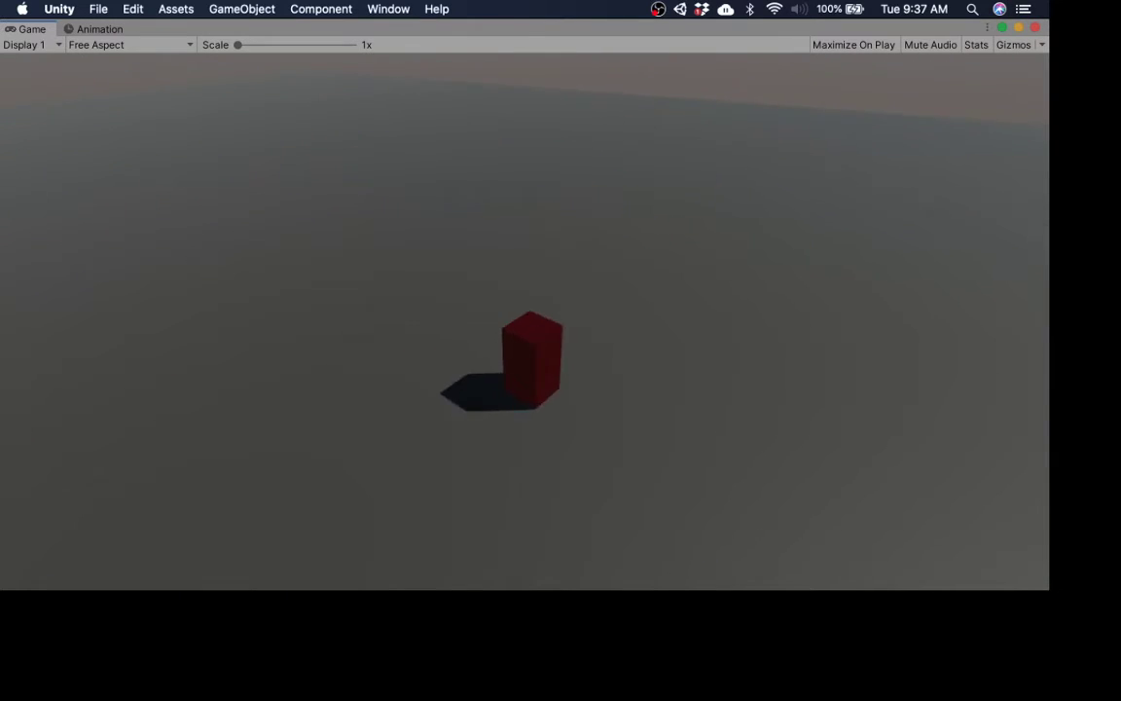
Test the player's turning in every direction on empty ground and end the play session
{"action": "key", "text": "d"}
{"action": "key", "text": "s"}
{"action": "key", "text": "a"}
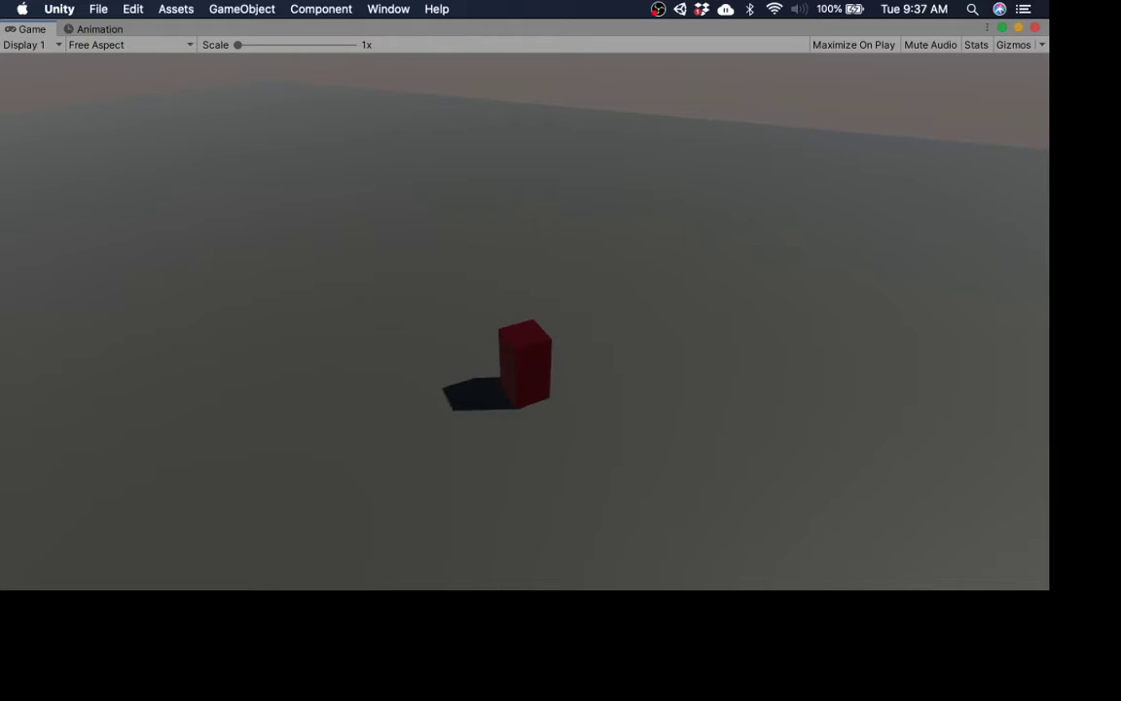
{"action": "key", "text": "w"}
{"action": "key", "text": "s"}
{"action": "key", "text": "a"}
{"action": "key", "text": "w"}
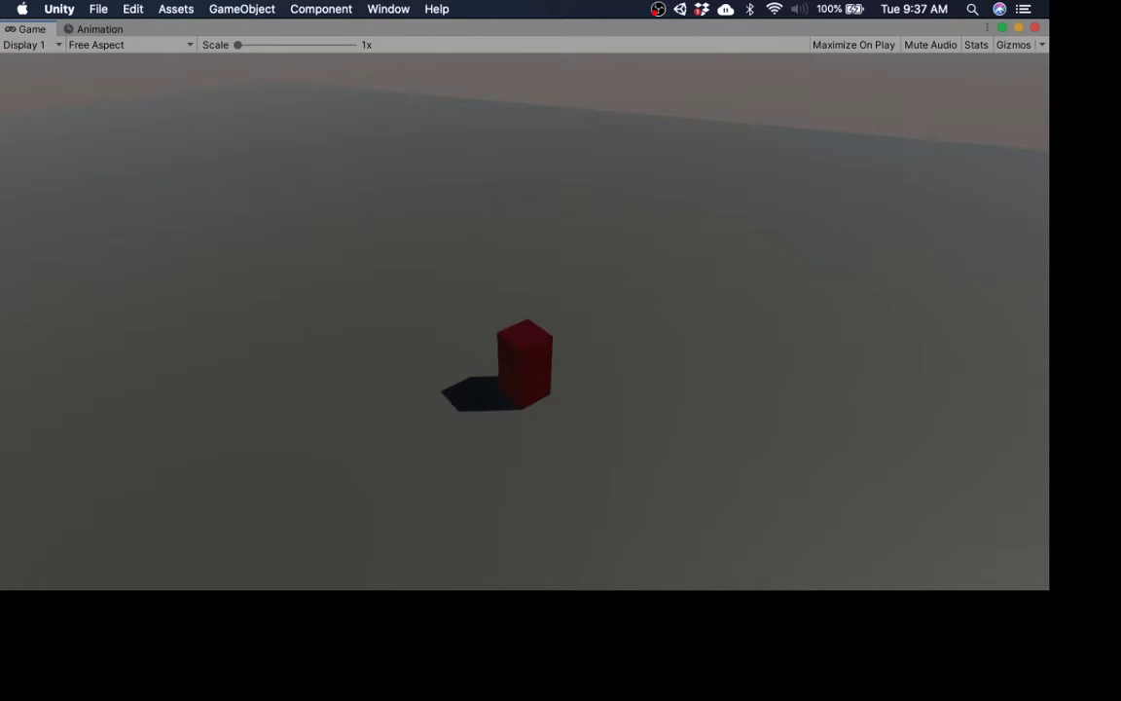
{"action": "key", "text": "super+p"}
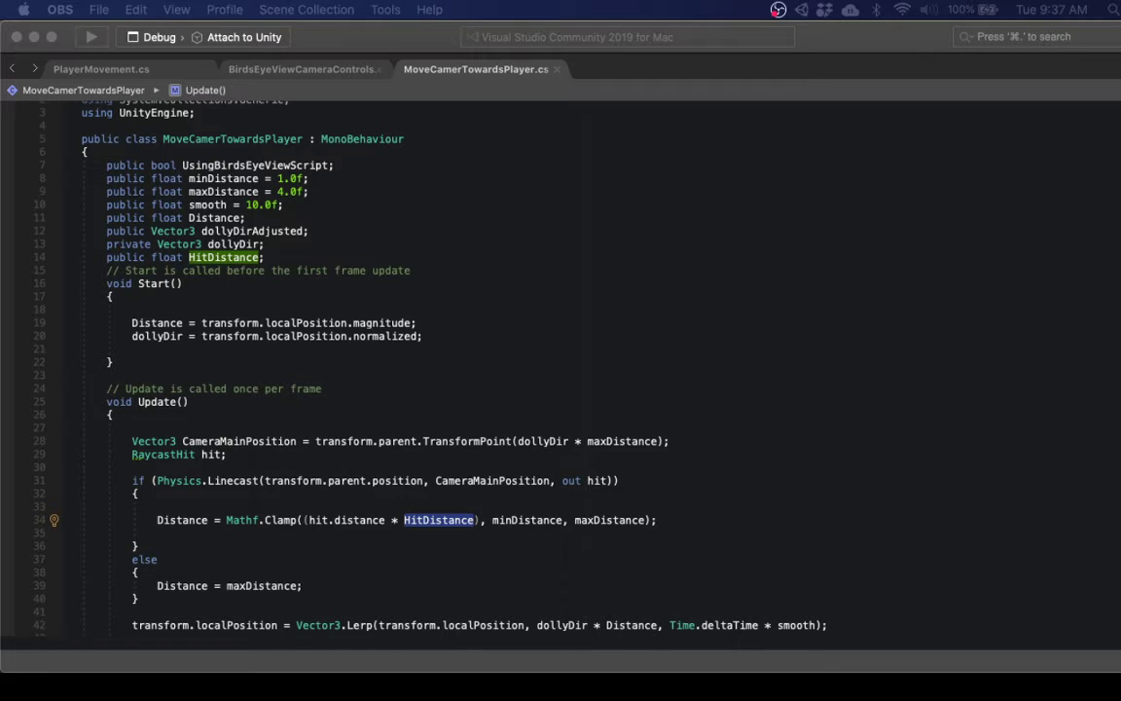
Switch to Visual Studio and review the variables and camera distance code in the MoveCamerTowardsPlayer script
{"action": "left_click", "coordinate": [670, 259]}
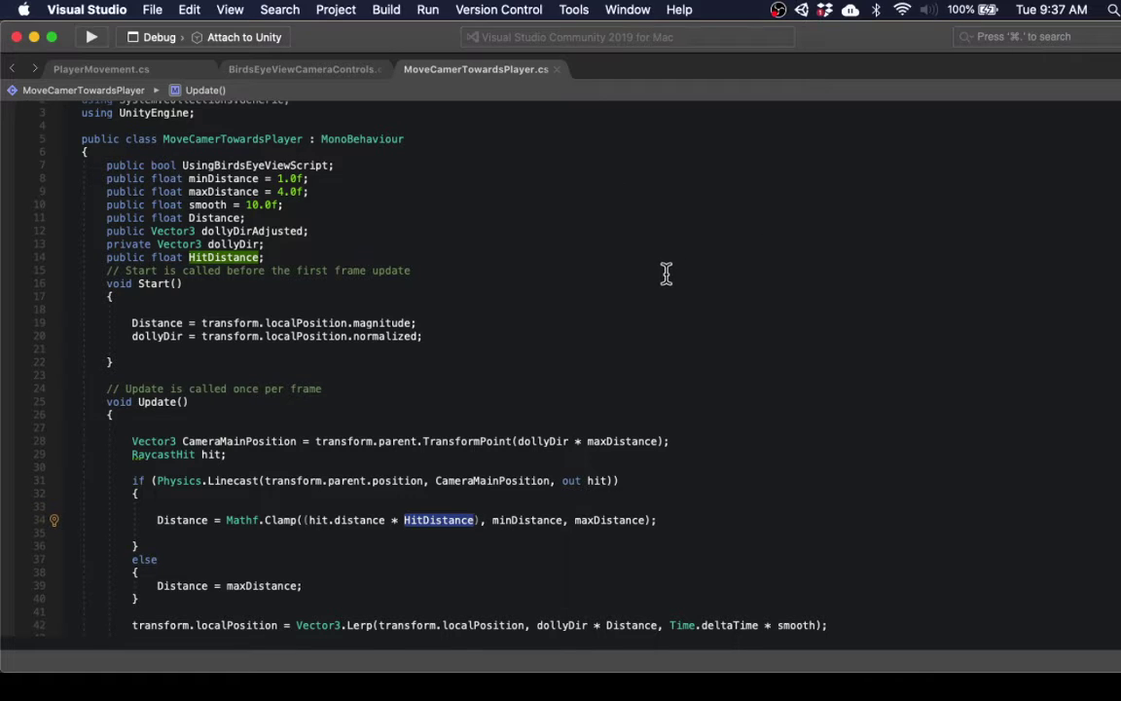
{"action": "scroll", "coordinate": [666, 277], "scroll_direction": "up", "scroll_amount": 2}
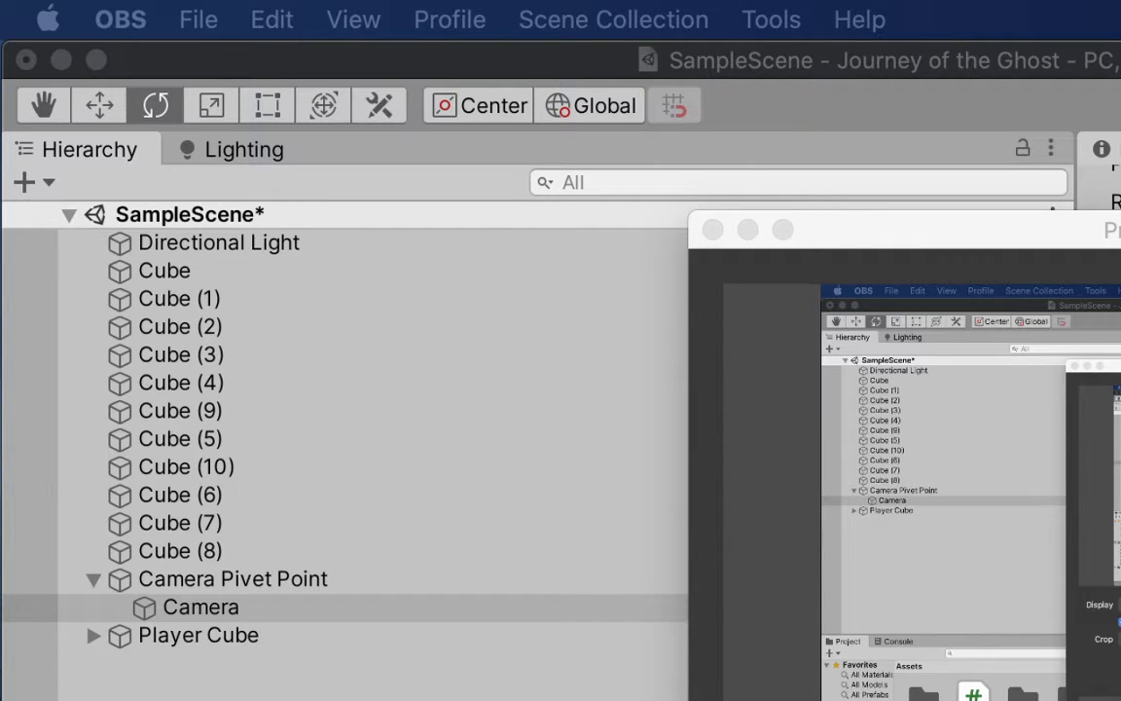
Close the open OBS window, return to Unity and deselect the Camera object in the scene hierarchy
{"action": "key", "text": "super+w"}
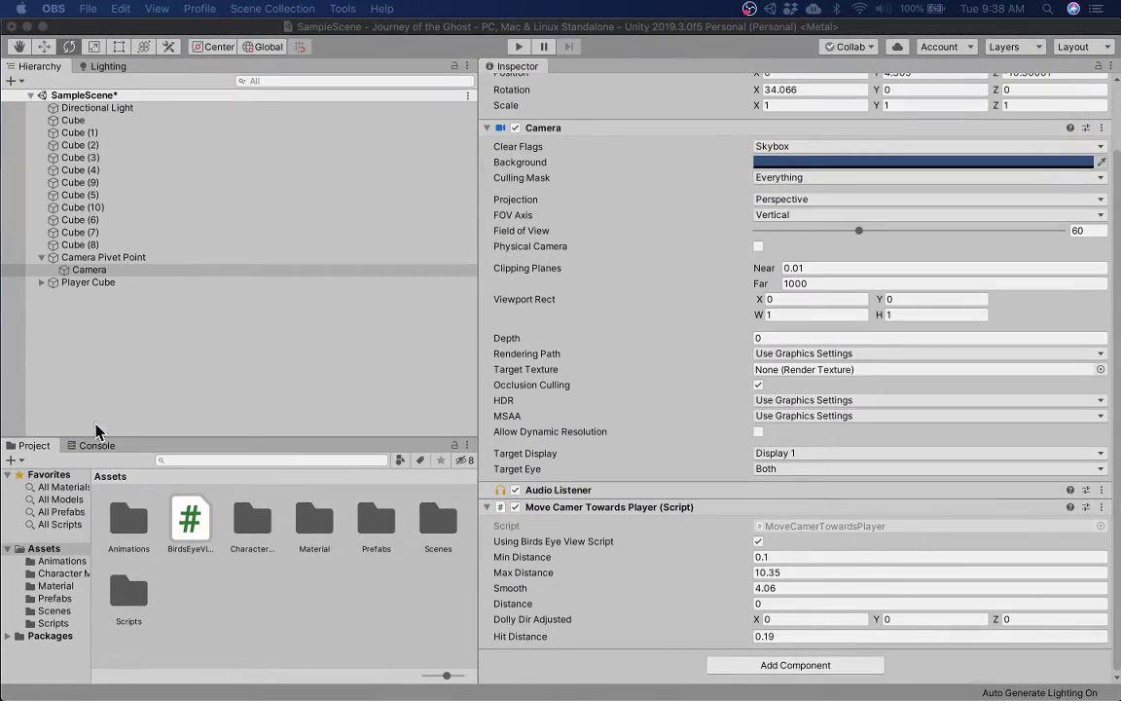
{"action": "left_click", "coordinate": [266, 397]}
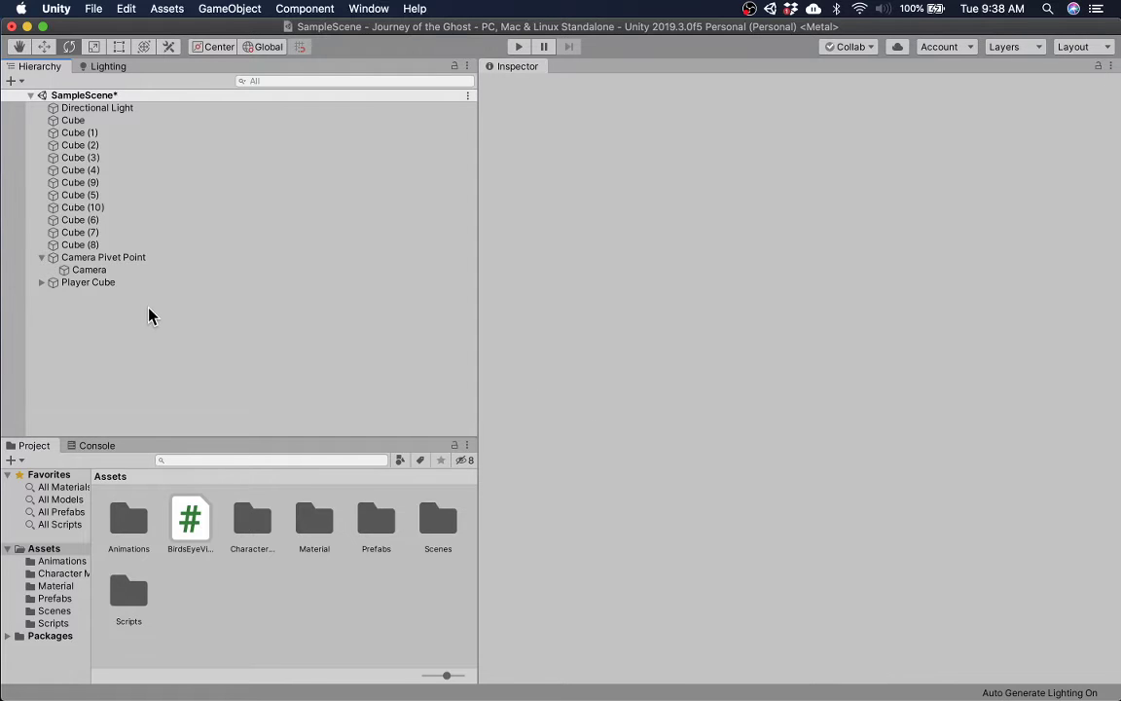
Examine the components attached to the Camera Pivet Point and the Player Cube, down to the Player Movement script settings
{"action": "left_click", "coordinate": [41, 257]}
{"action": "left_click", "coordinate": [97, 257]}
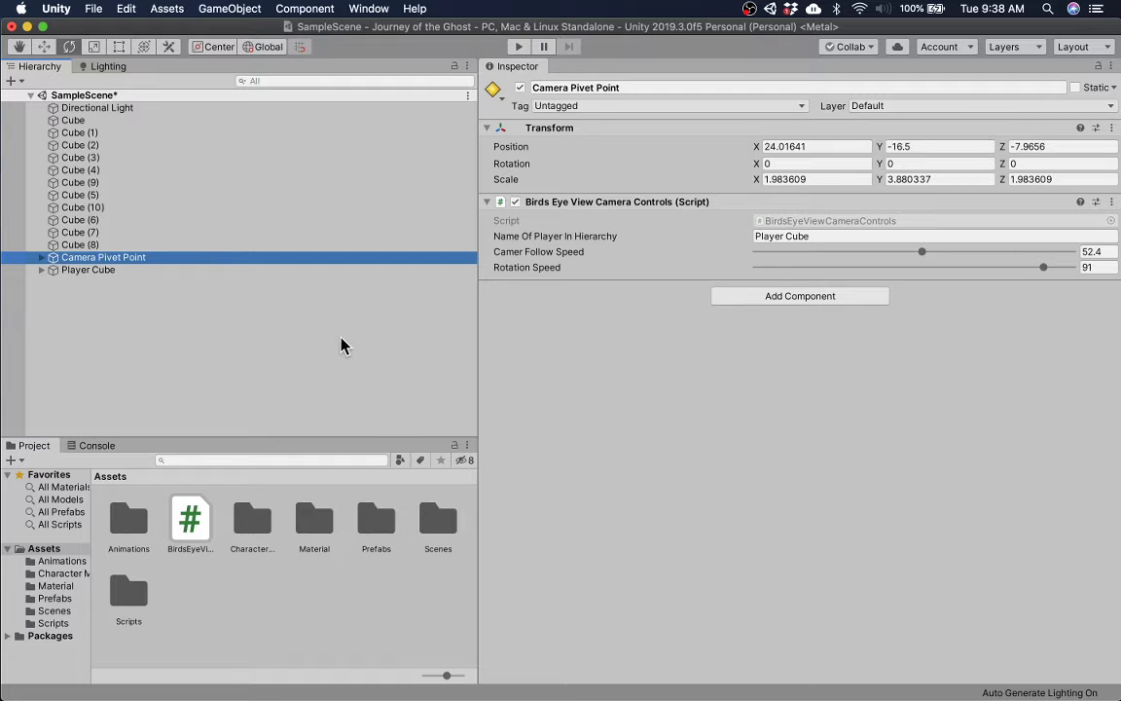
{"action": "left_click", "coordinate": [41, 270]}
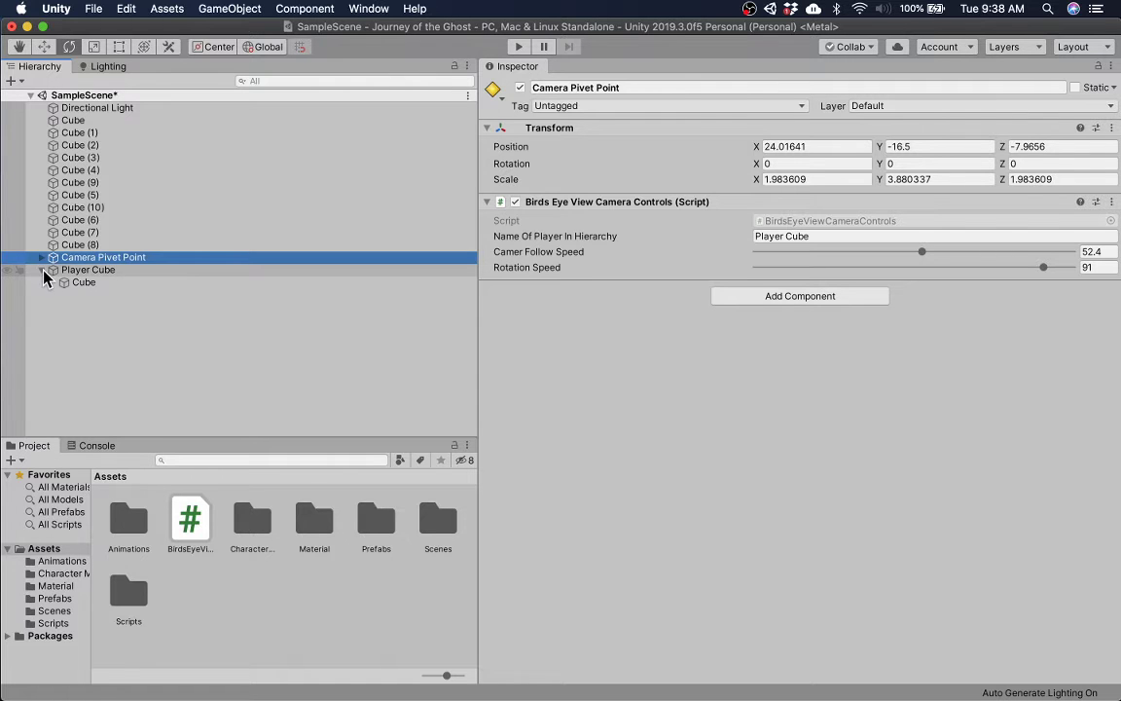
{"action": "left_click", "coordinate": [41, 270]}
{"action": "left_click", "coordinate": [68, 271]}
{"action": "scroll", "coordinate": [660, 376], "scroll_direction": "down", "scroll_amount": 3}
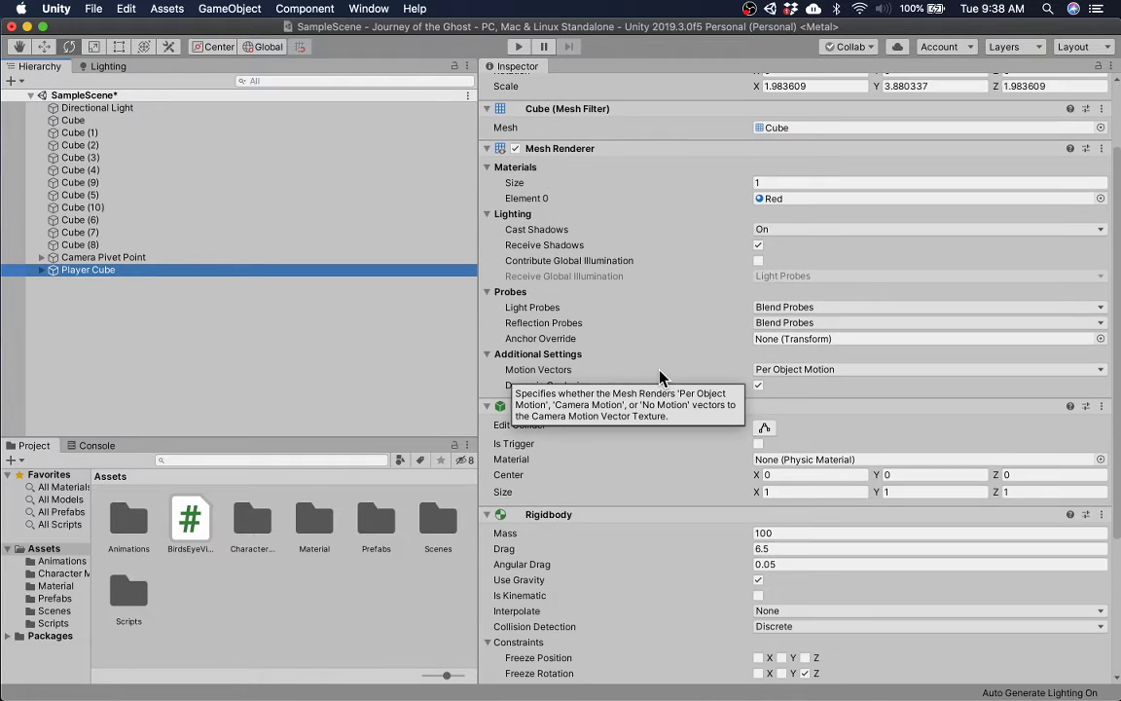
{"action": "scroll", "coordinate": [660, 375], "scroll_direction": "down", "scroll_amount": 5}
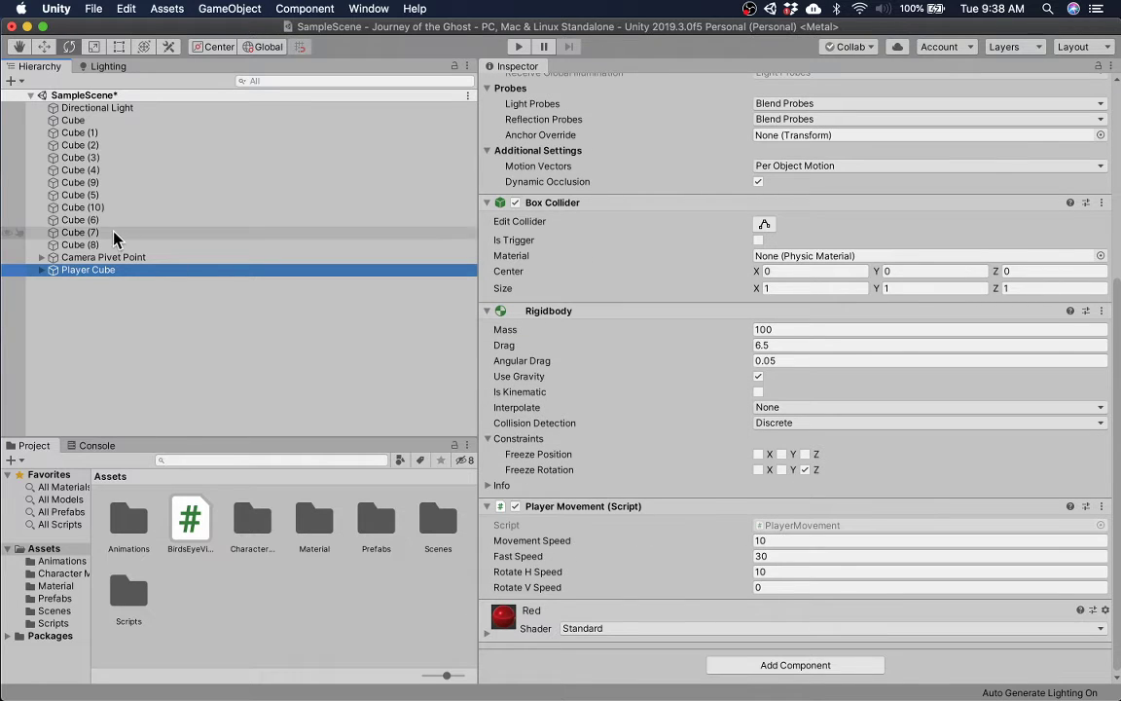
Disable Using Birds Eye View Script in the Move Camer Towards Player component of the Camera under Camera Pivet Point
{"action": "left_click", "coordinate": [55, 258]}
{"action": "left_click", "coordinate": [41, 257]}
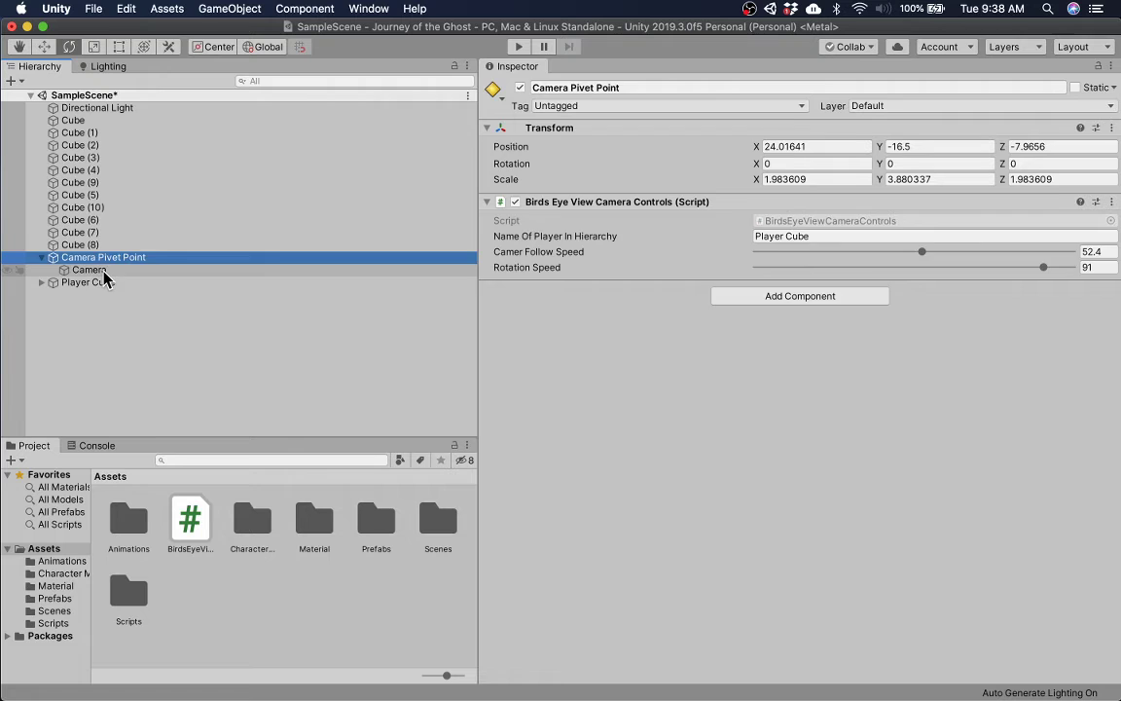
{"action": "left_click", "coordinate": [93, 269]}
{"action": "scroll", "coordinate": [649, 386], "scroll_direction": "down", "scroll_amount": 2}
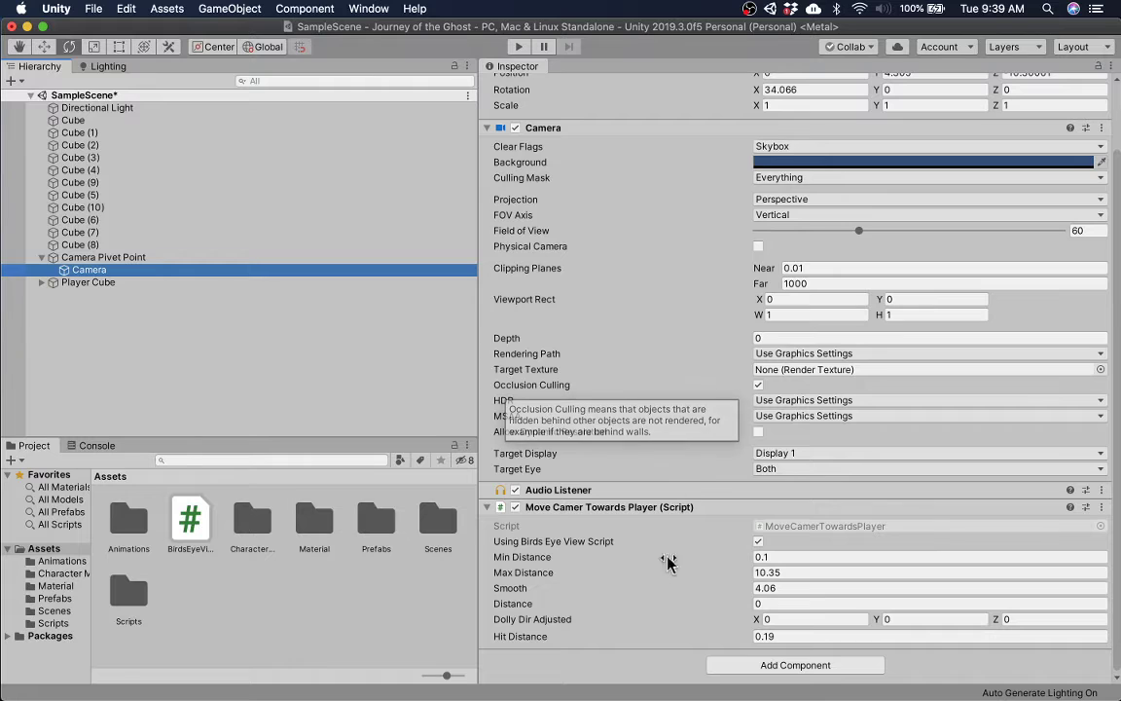
{"action": "left_click", "coordinate": [758, 542]}
Return to the Unity editor and save SampleScene
{"action": "left_click", "coordinate": [749, 9]}
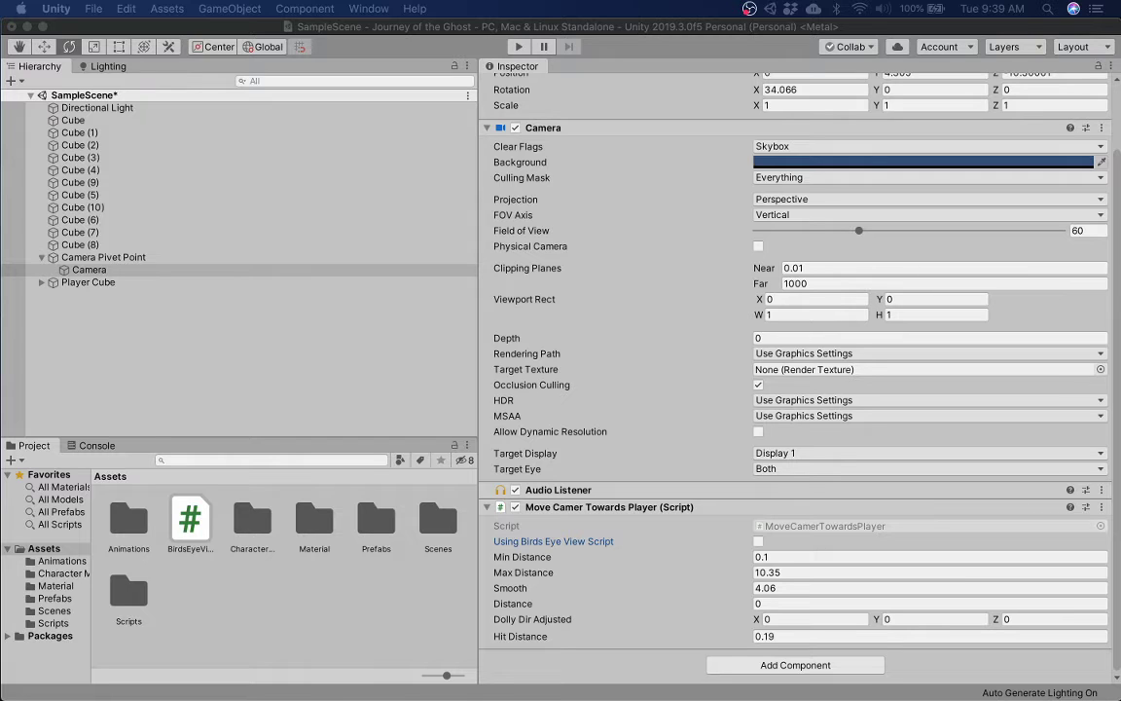
{"action": "left_click", "coordinate": [608, 27]}
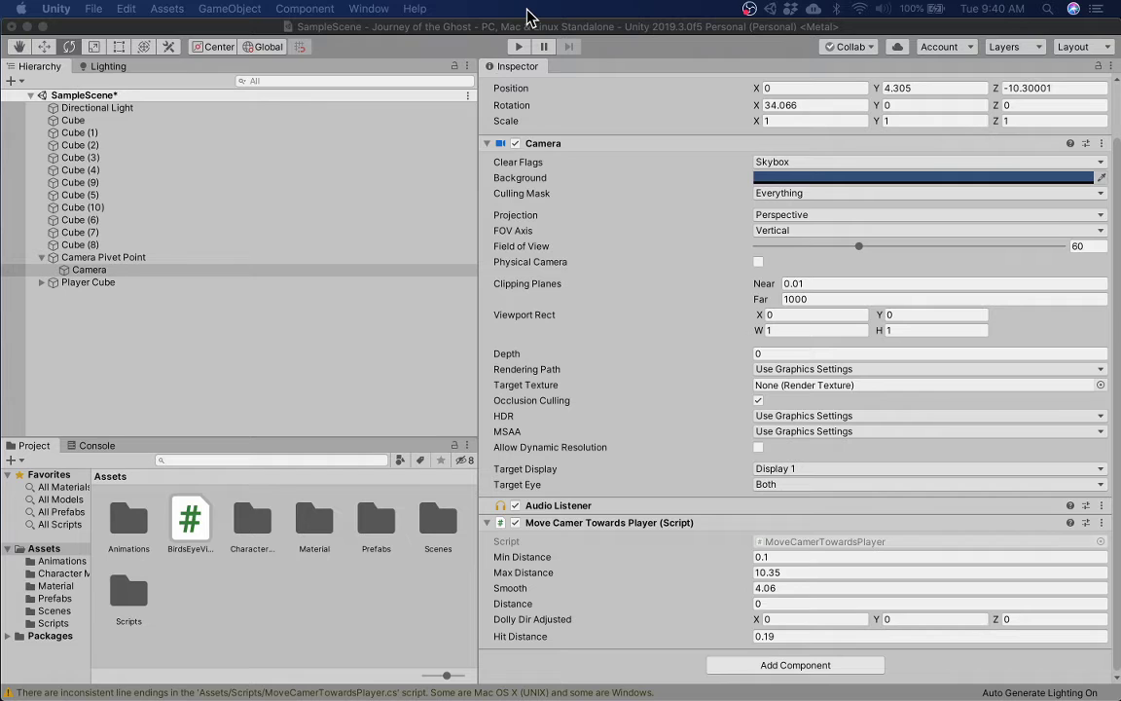
{"action": "left_click", "coordinate": [816, 30]}
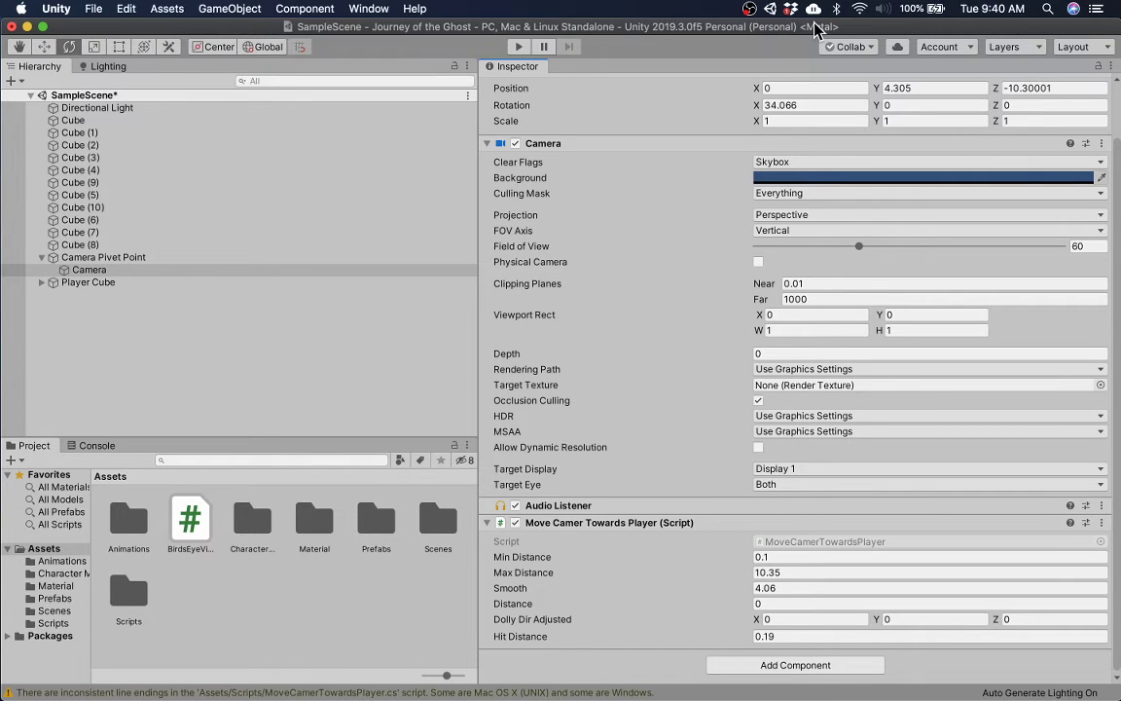
{"action": "key", "text": "super+s"}
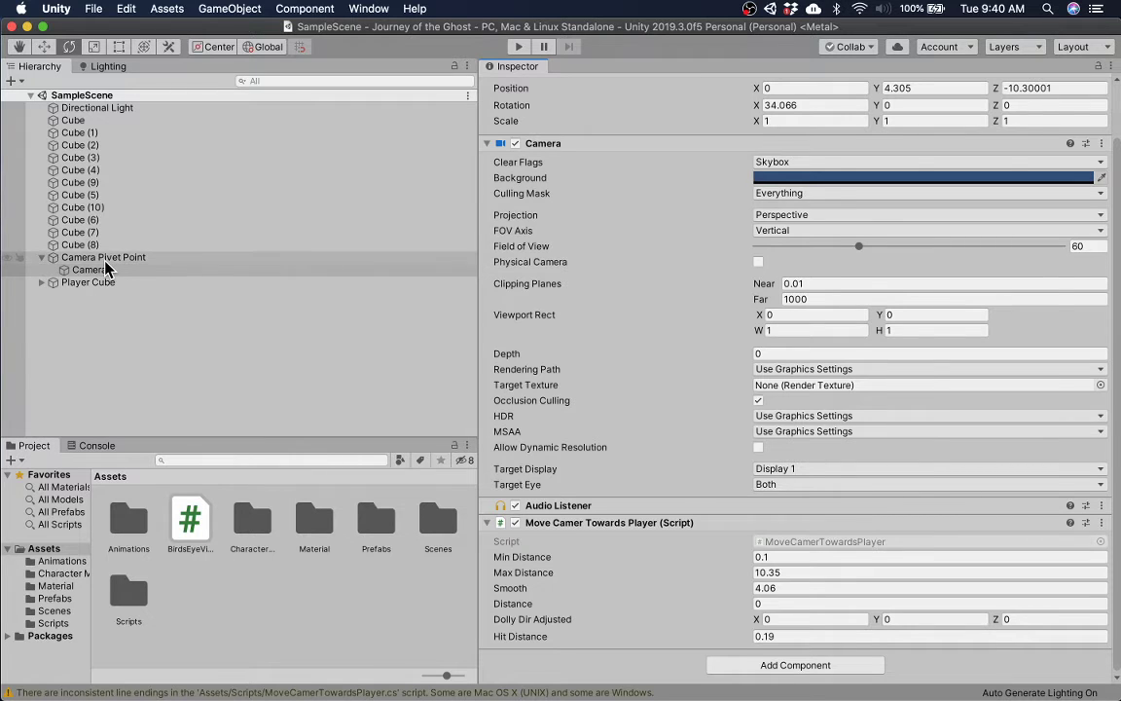
Select the Camera Pivet Point, clear the Console warnings and inspect the BirdsEyeViewCameraControls.cs entry that remains
{"action": "left_click", "coordinate": [62, 258]}
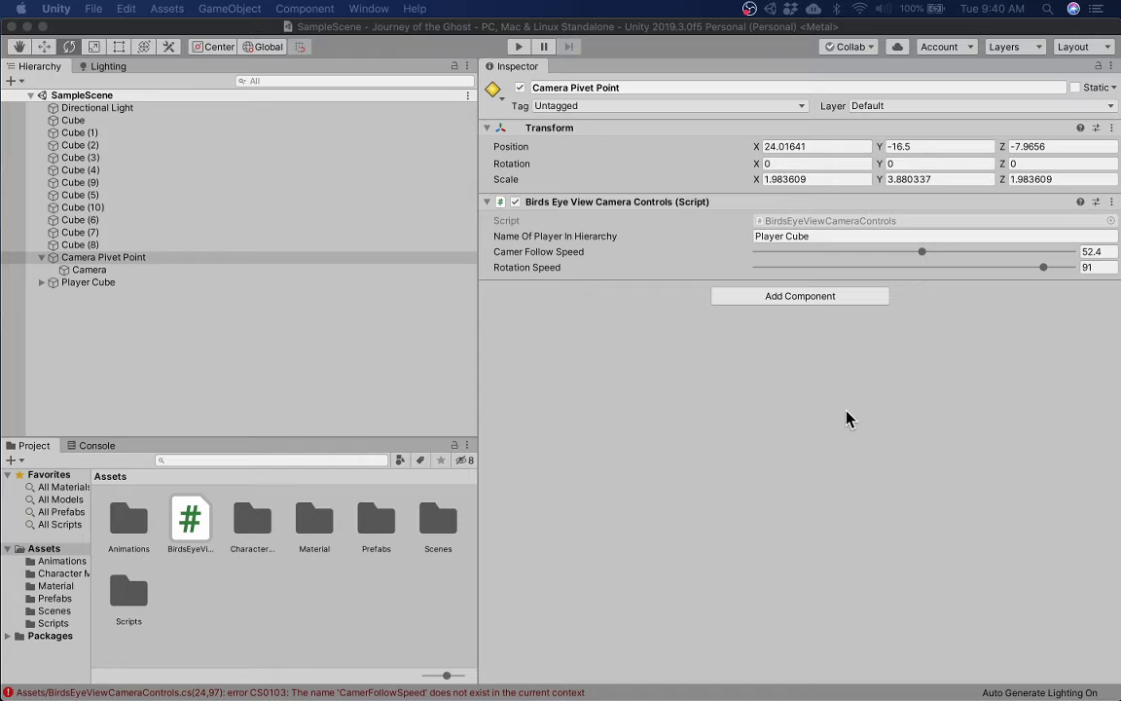
{"action": "left_click", "coordinate": [95, 445]}
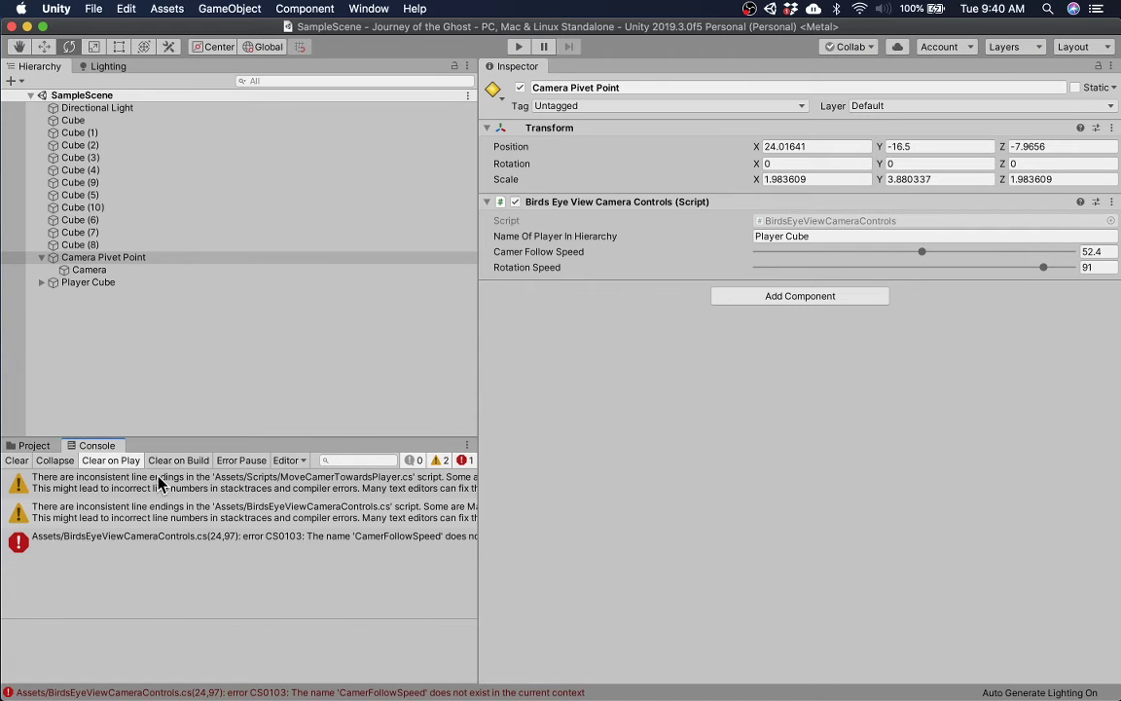
{"action": "left_click", "coordinate": [17, 460]}
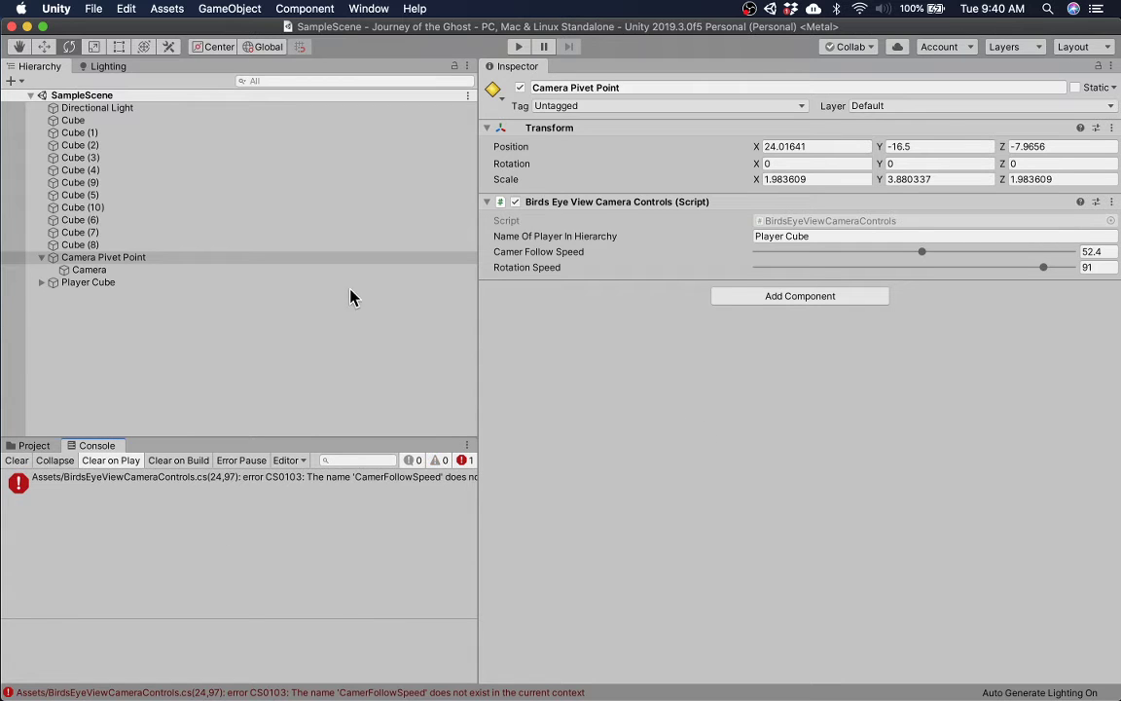
{"action": "left_click", "coordinate": [180, 492]}
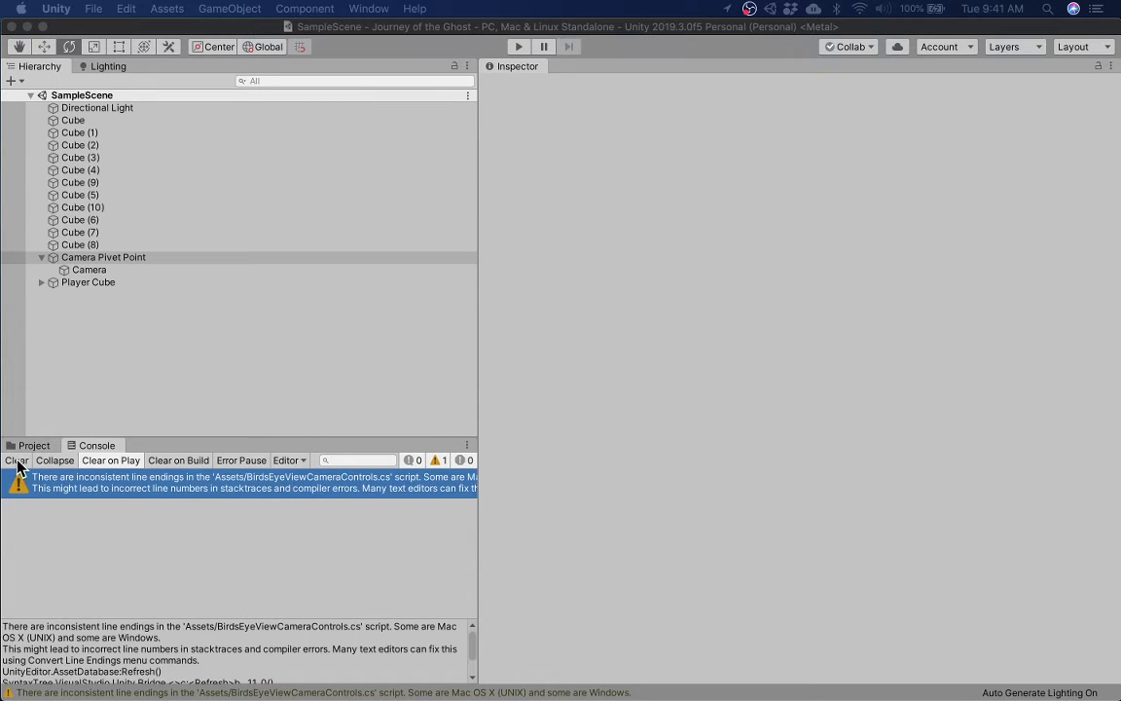
Clear the Console and set the Camera Follow Speed of the Birds Eye View Camera Controls script to 61.5
{"action": "left_click", "coordinate": [17, 460]}
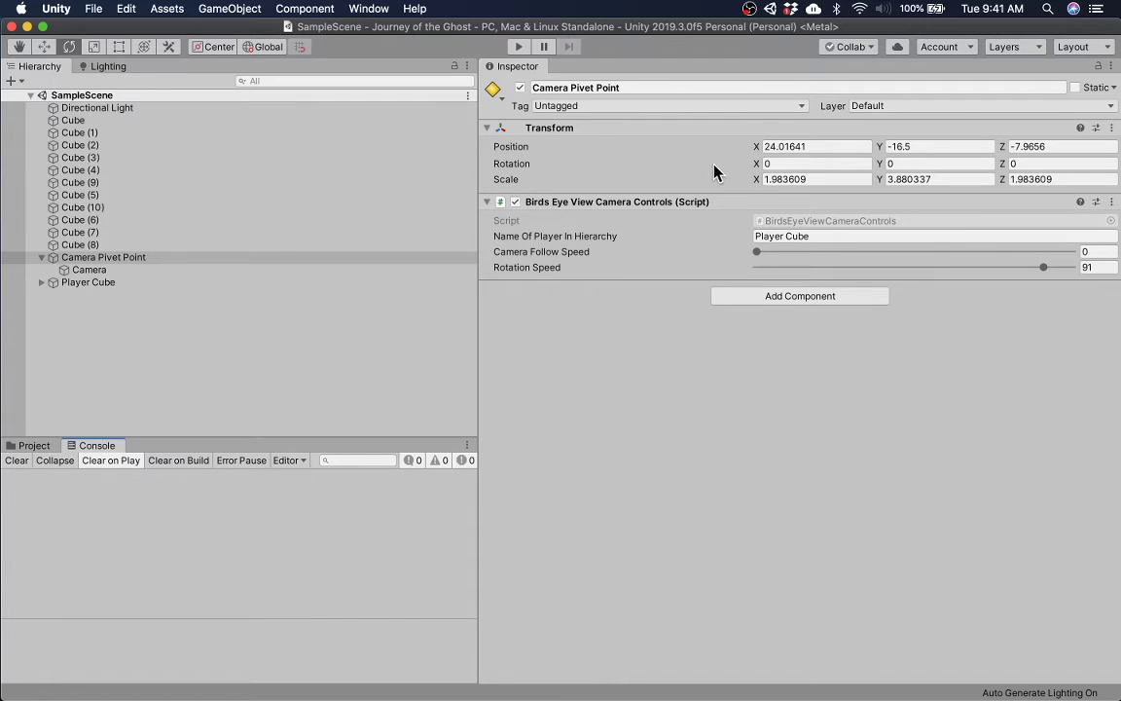
{"action": "left_click_drag", "start_coordinate": [758, 251], "coordinate": [952, 263]}
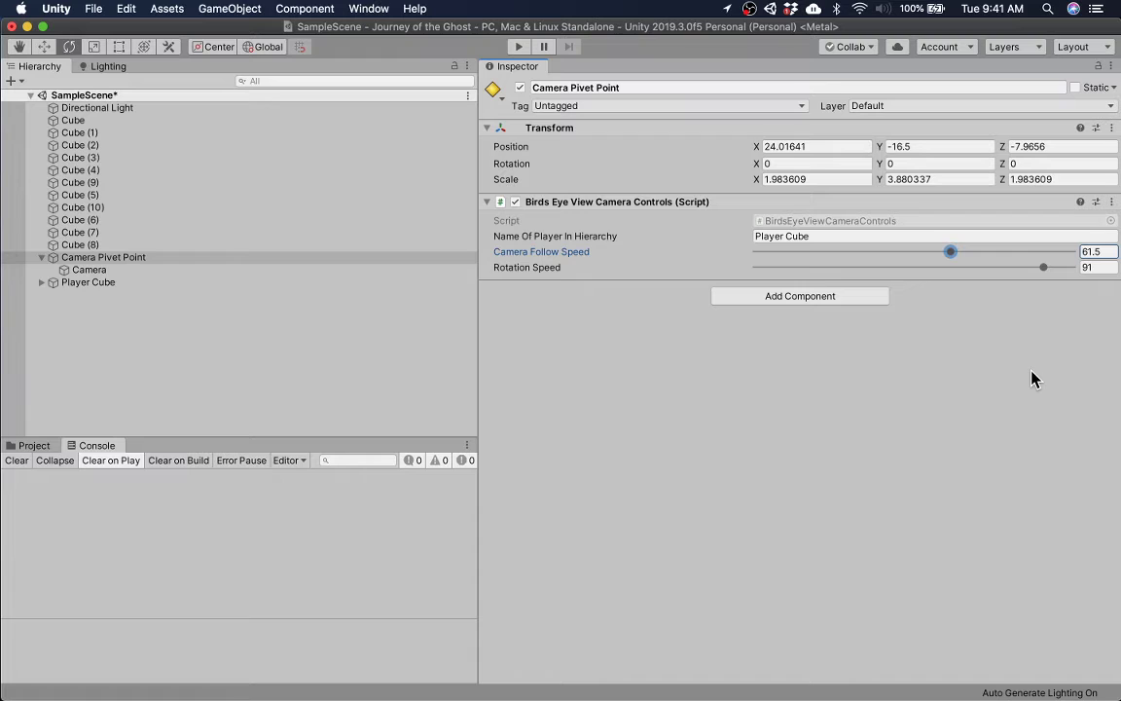
{"action": "key", "text": "Escape"}
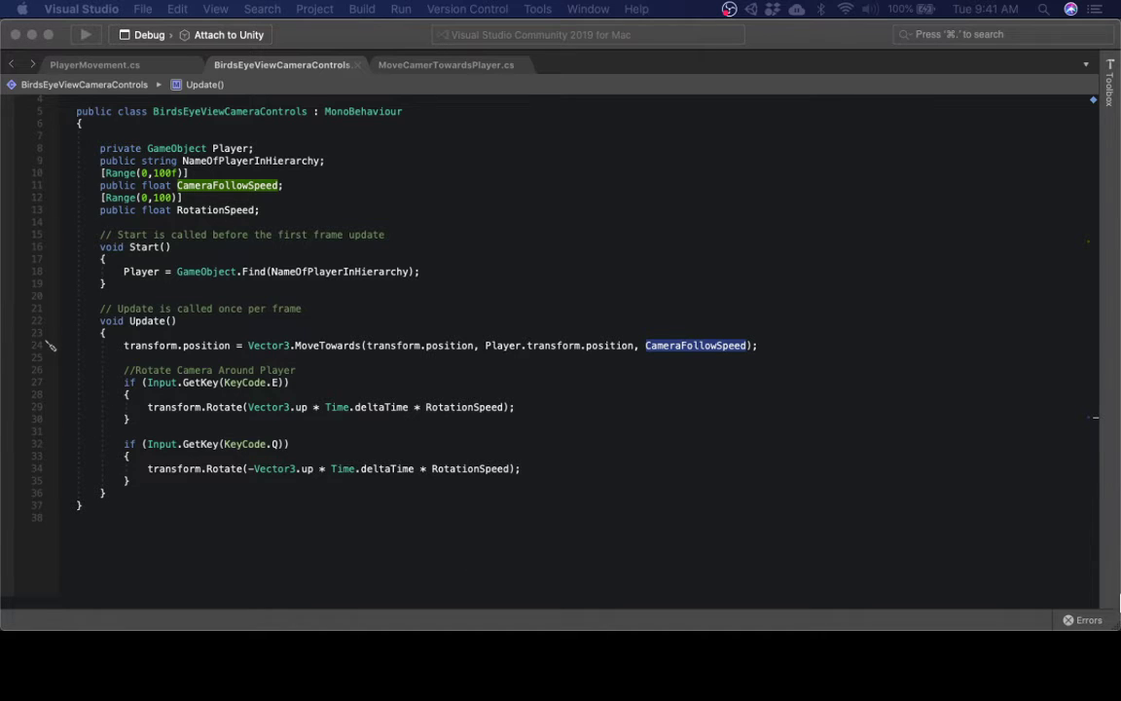
Review the MoveTowards line and the E and Q camera rotation code in the BirdsEyeViewCameraControls script in Visual Studio
{"action": "left_click", "coordinate": [483, 294]}
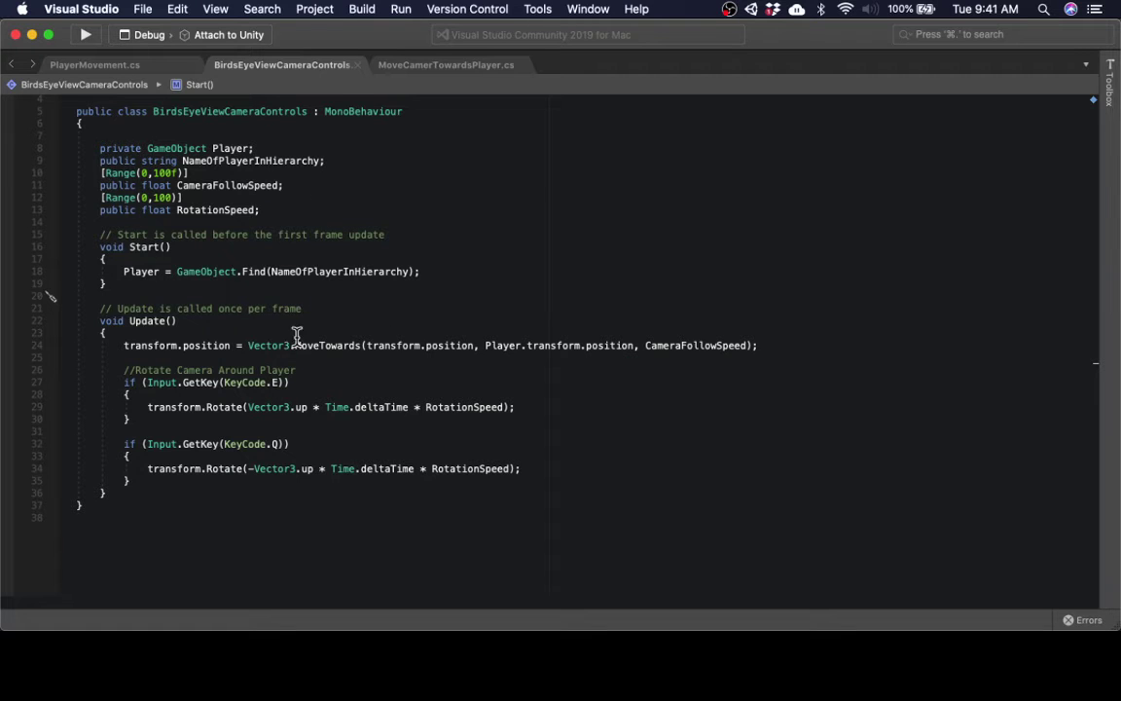
{"action": "left_click_drag", "start_coordinate": [124, 346], "coordinate": [822, 343]}
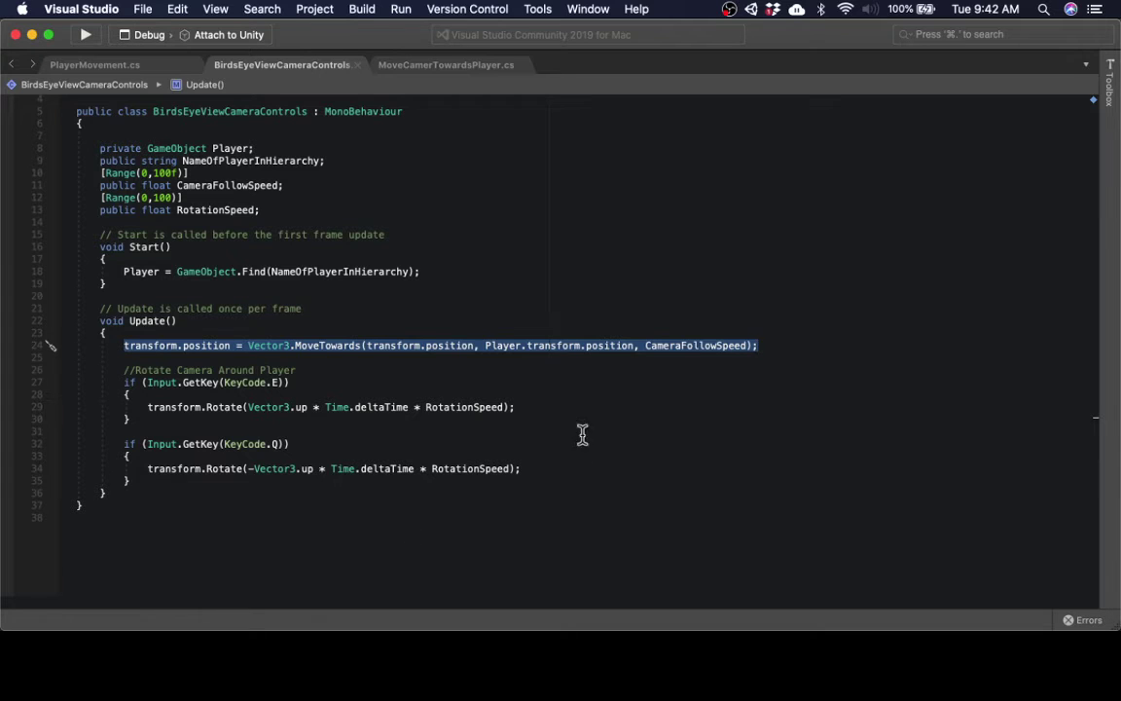
{"action": "left_click", "coordinate": [216, 209]}
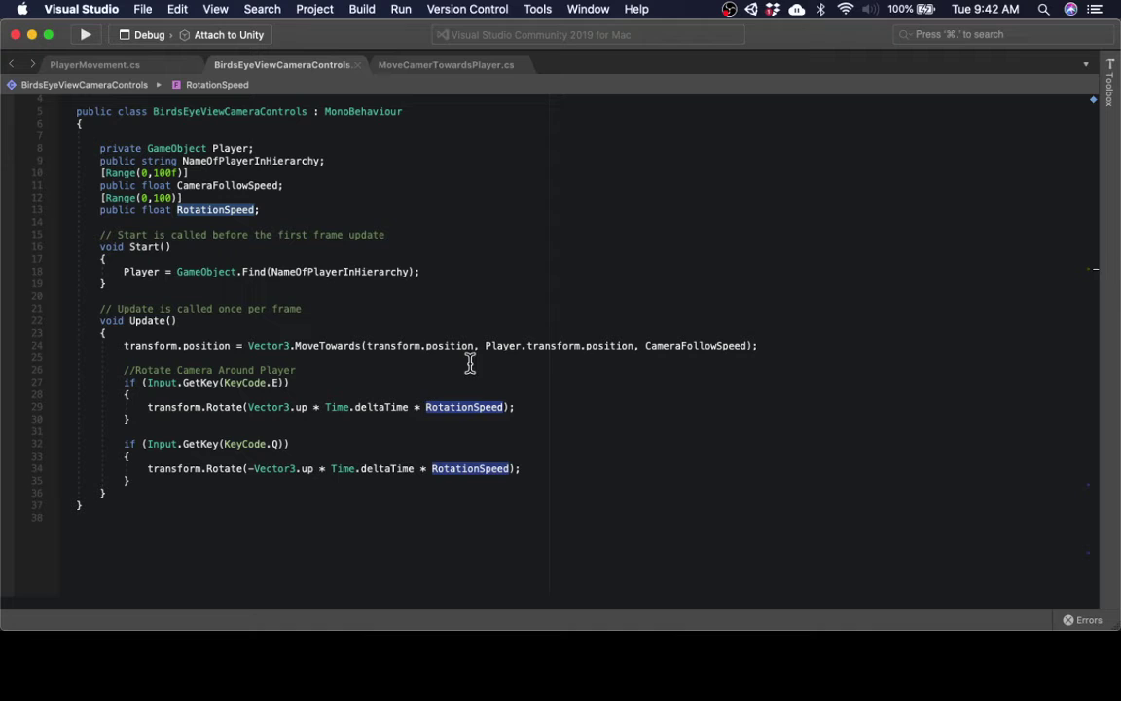
{"action": "left_click", "coordinate": [452, 445]}
{"action": "left_click_drag", "start_coordinate": [529, 432], "coordinate": [160, 383]}
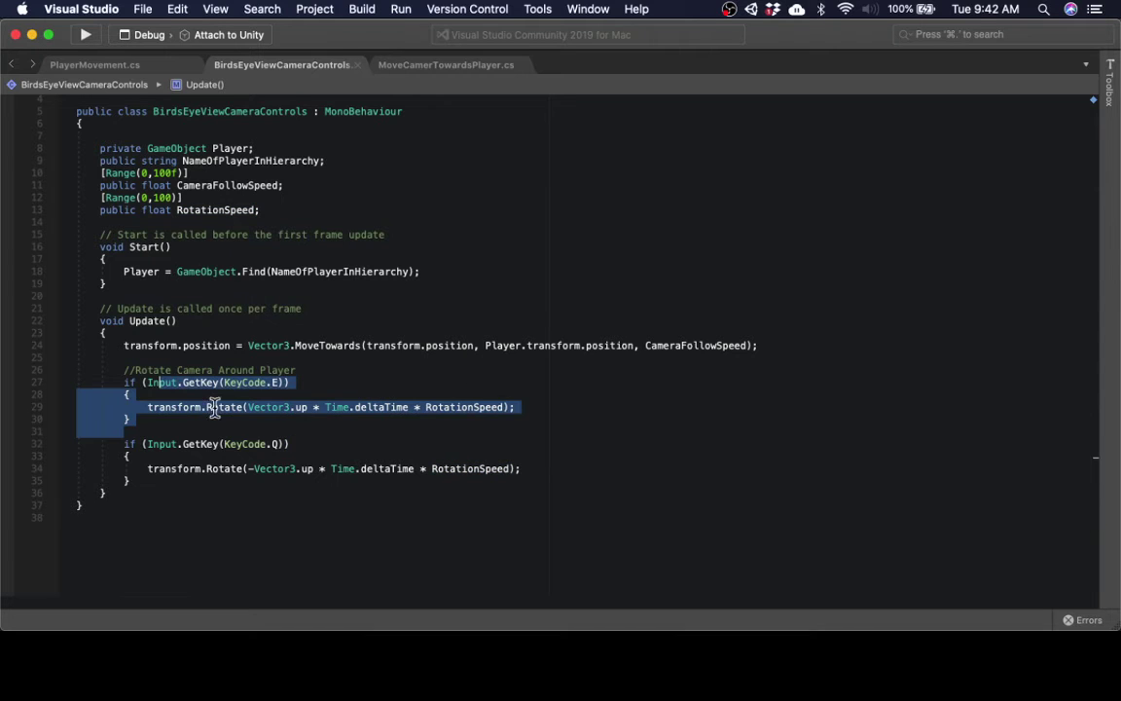
{"action": "left_click_drag", "start_coordinate": [536, 478], "coordinate": [142, 470]}
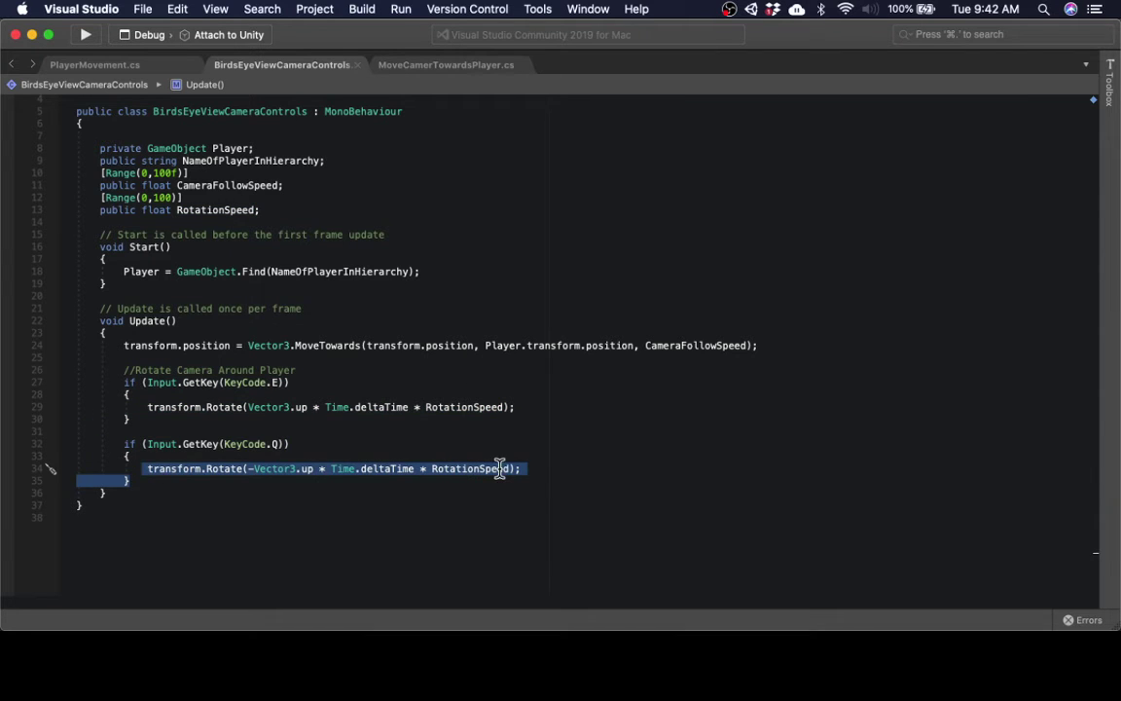
{"action": "left_click", "coordinate": [546, 492]}
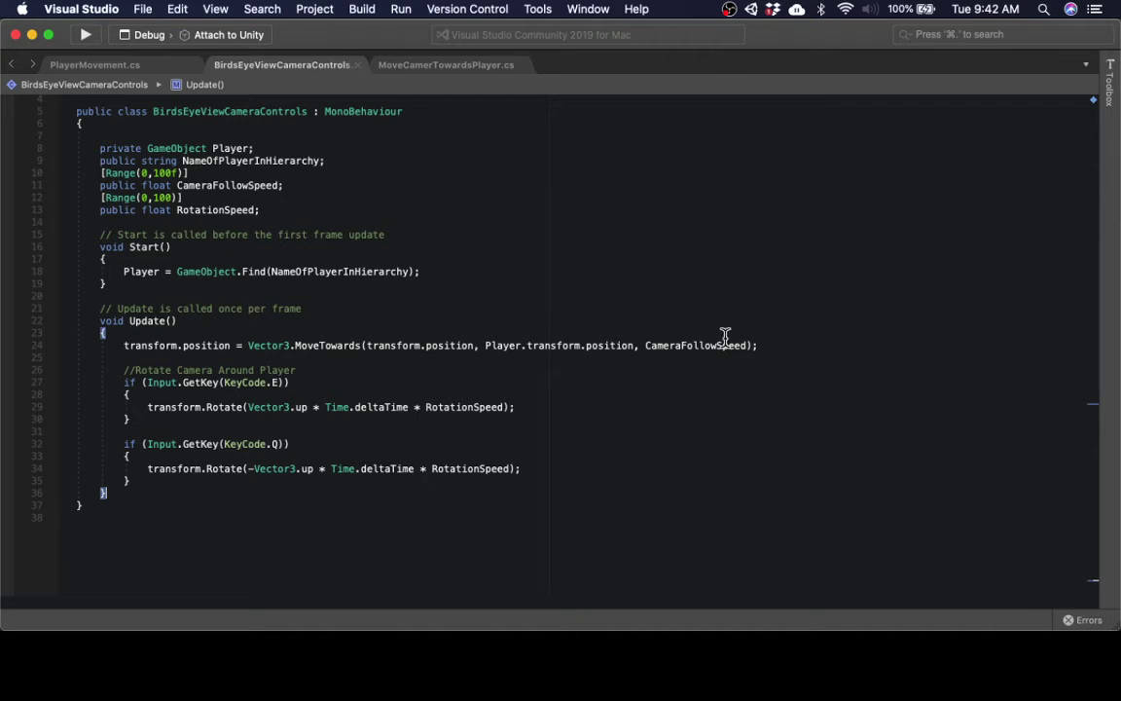
{"action": "left_click_drag", "start_coordinate": [767, 345], "coordinate": [104, 335]}
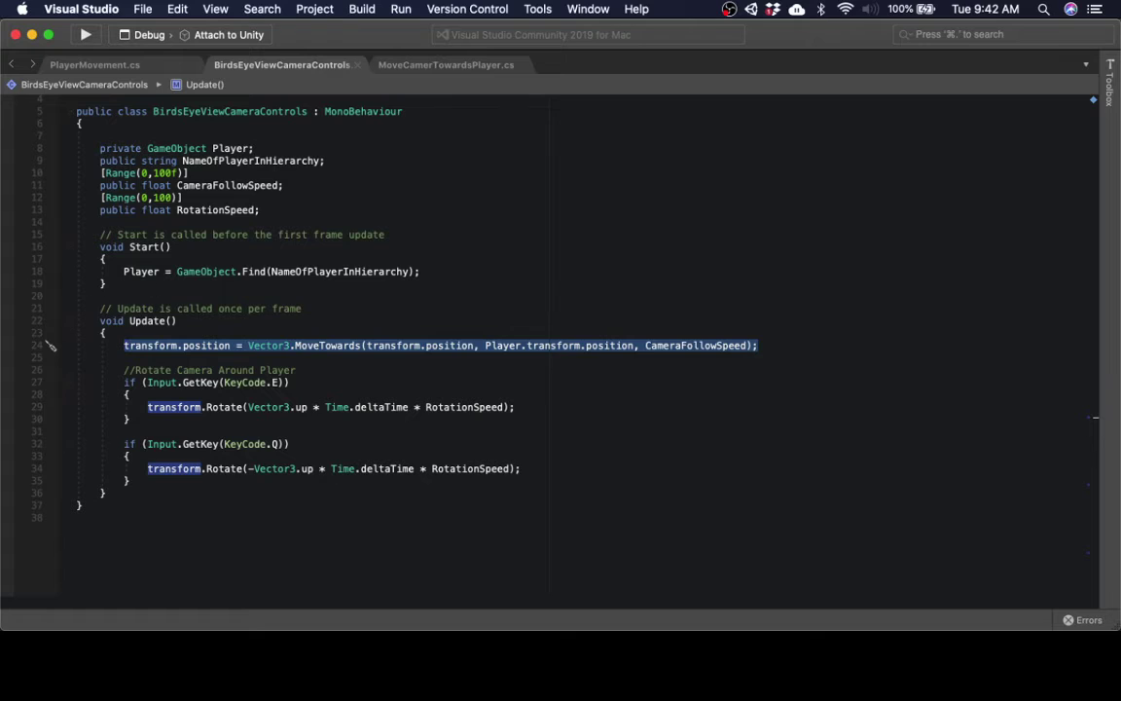
Switch through OBS back to Unity and compare the settings of the Camera, the Camera Pivet Point and the Player Cube
{"action": "key", "text": "super+Tab"}
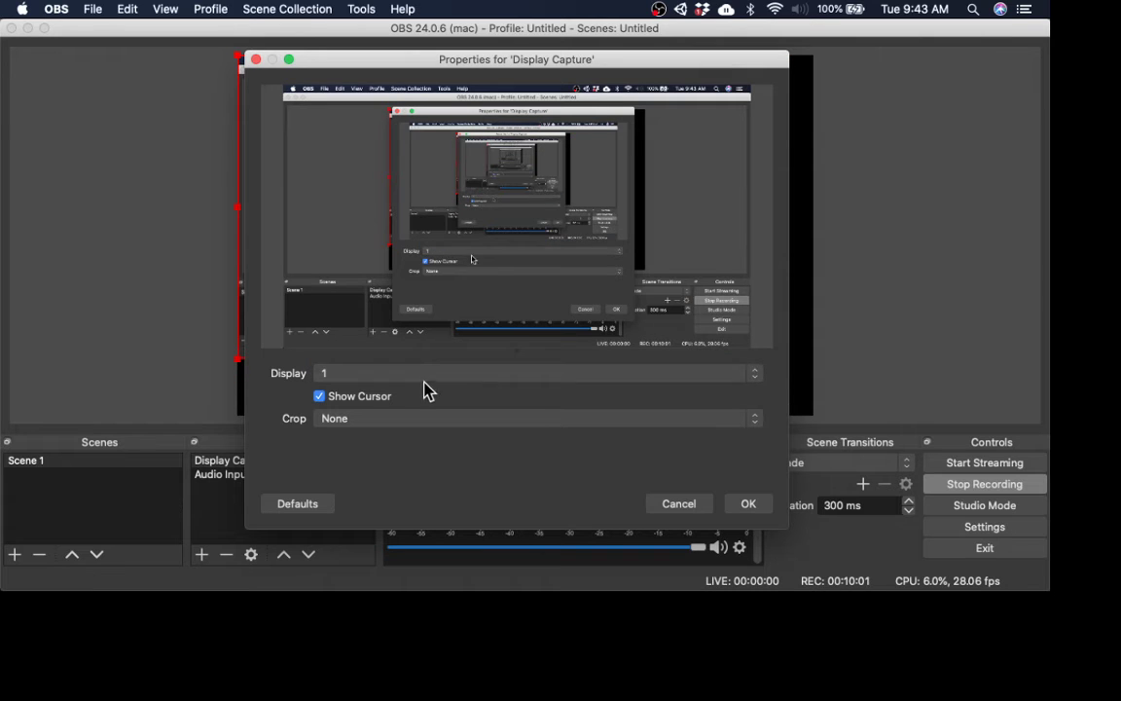
{"action": "left_click", "coordinate": [435, 375]}
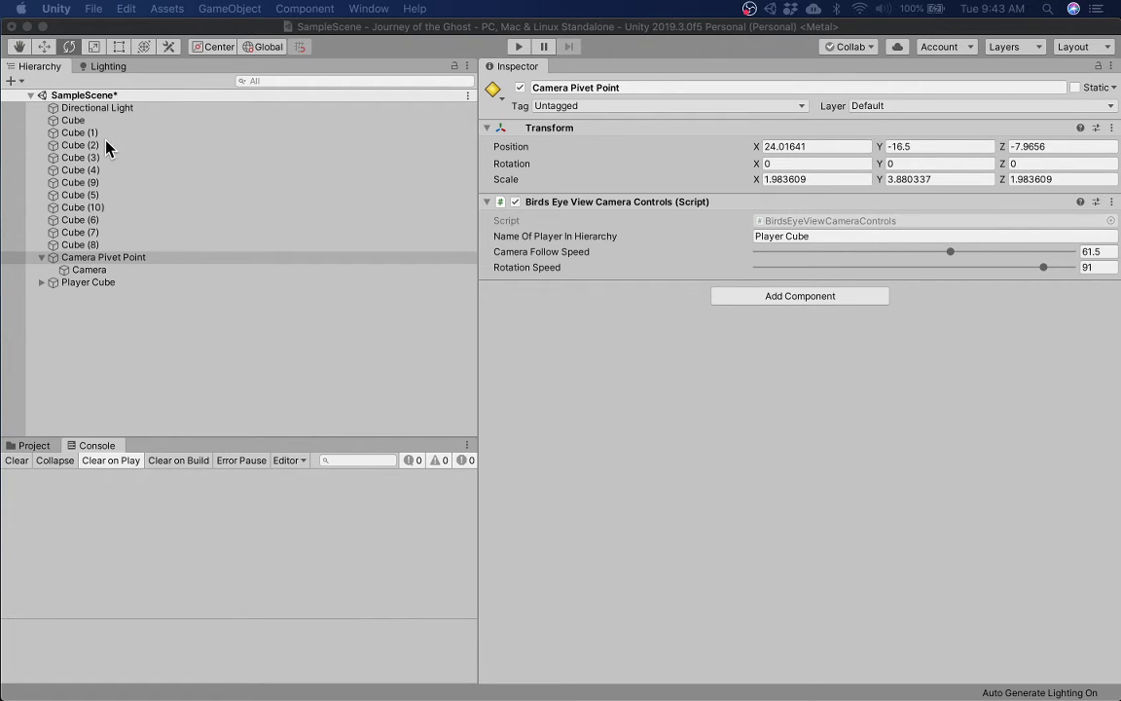
{"action": "left_click", "coordinate": [107, 271]}
{"action": "scroll", "coordinate": [720, 585], "scroll_direction": "down", "scroll_amount": 3}
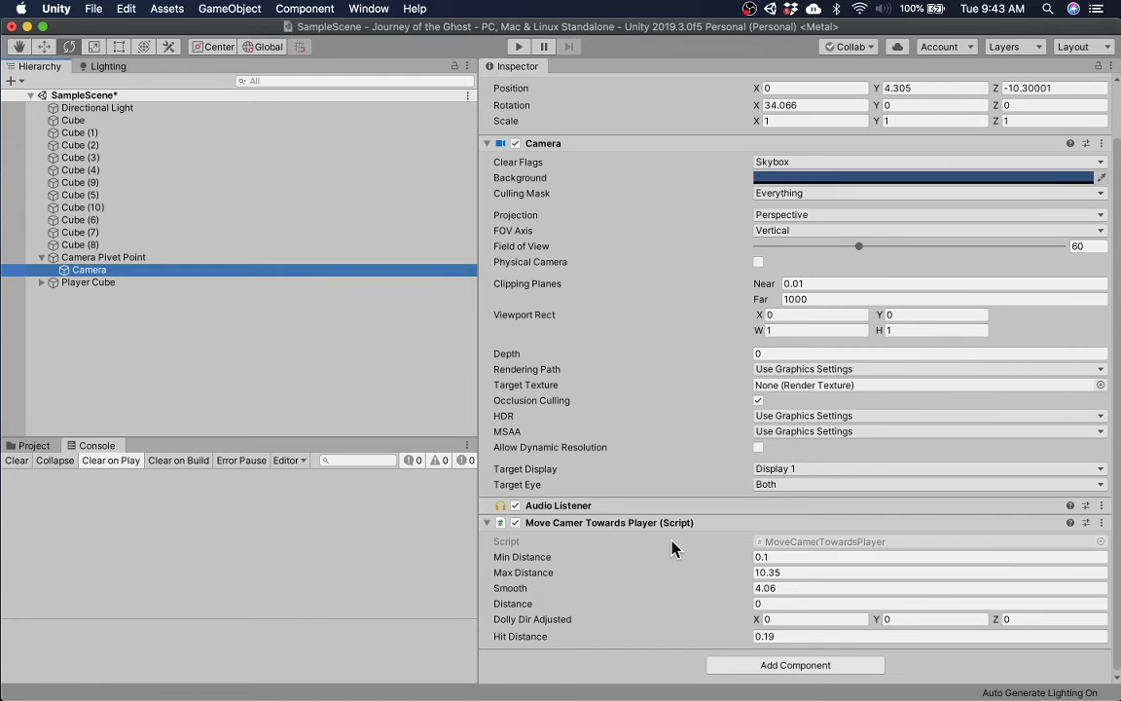
{"action": "left_click", "coordinate": [139, 259]}
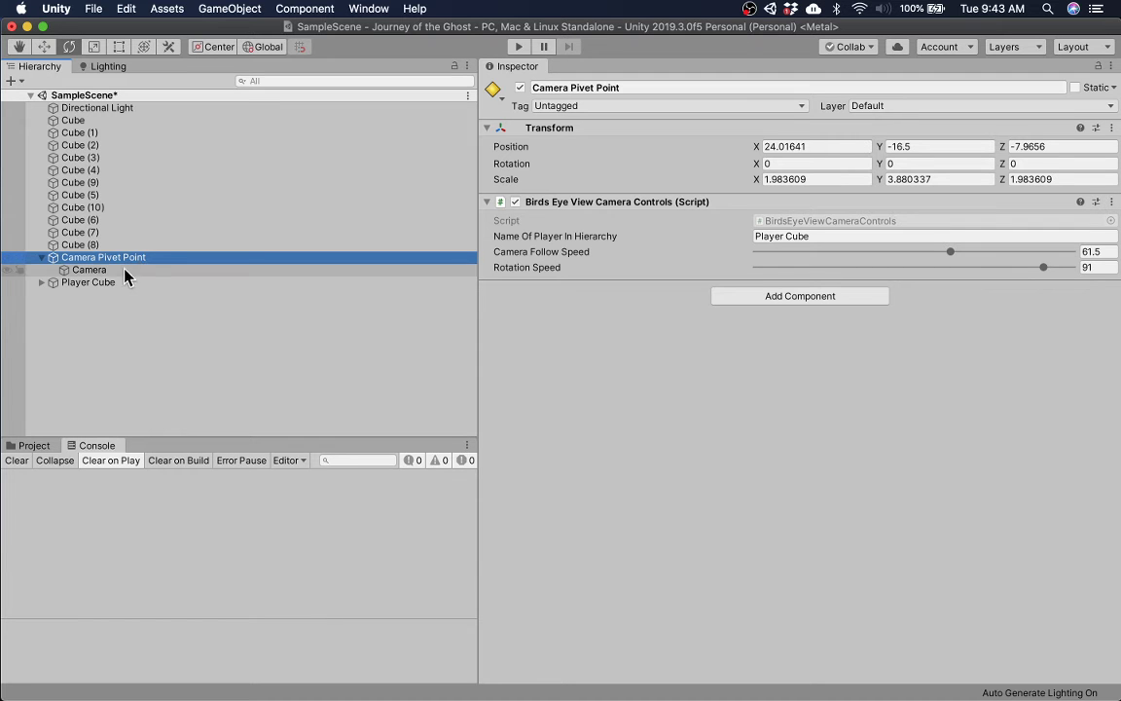
{"action": "left_click", "coordinate": [117, 273]}
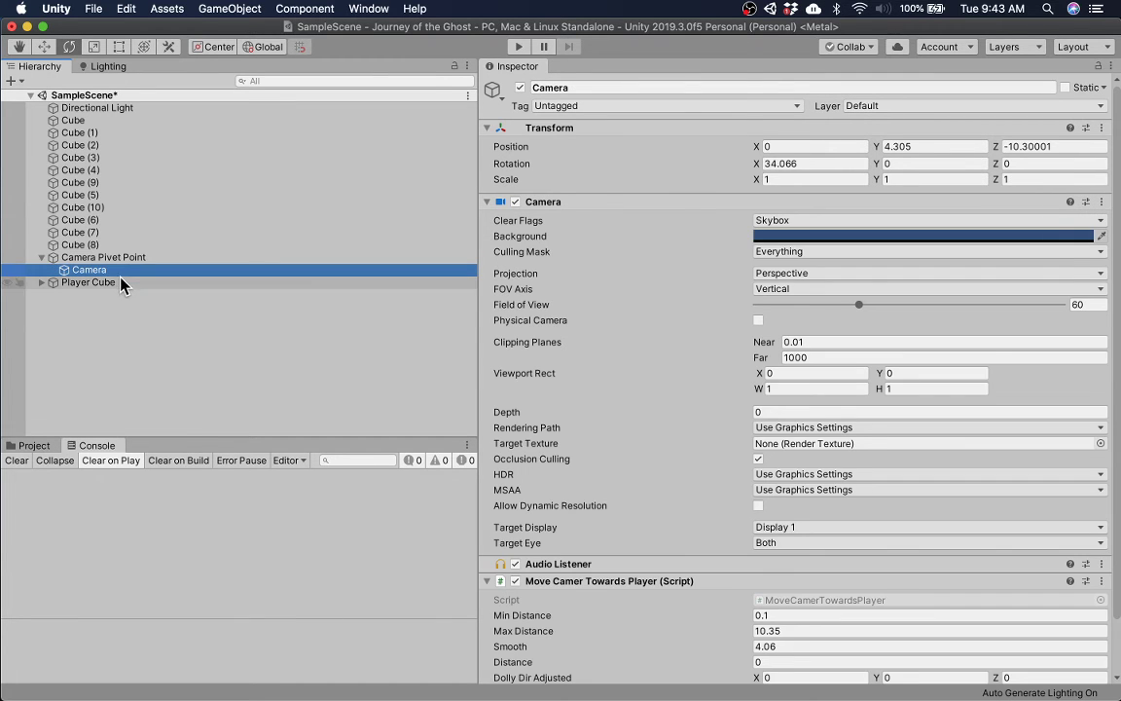
{"action": "left_click", "coordinate": [120, 283]}
{"action": "left_click", "coordinate": [120, 258]}
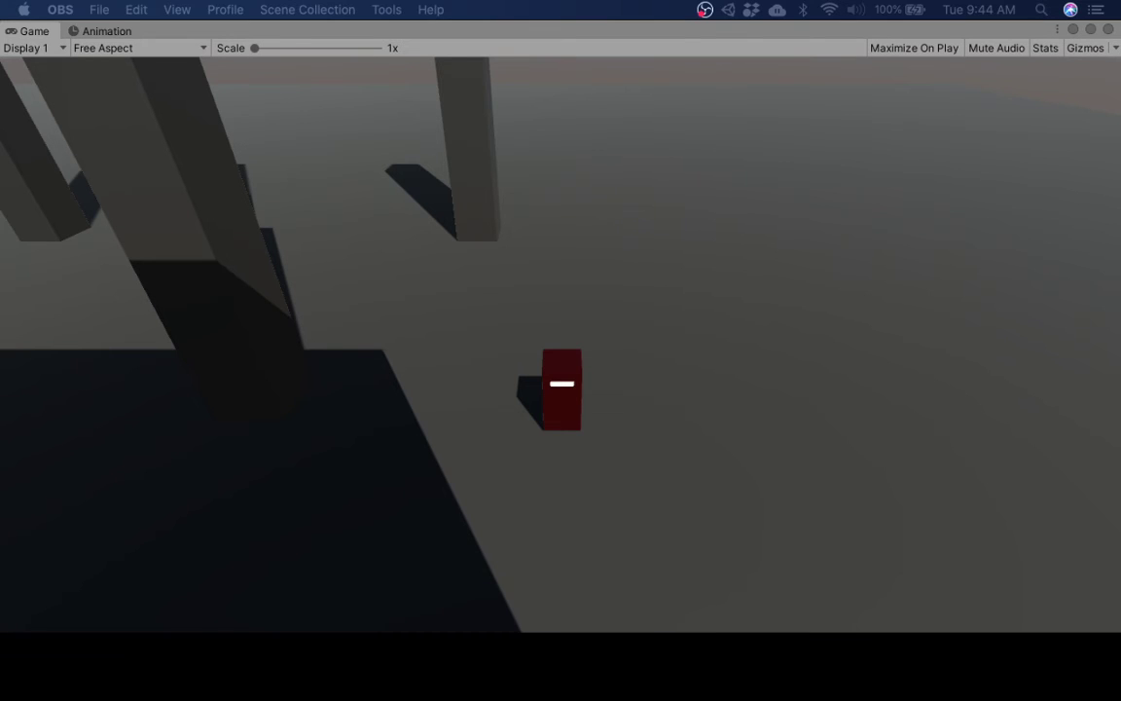
Switch to the running Unity game and move the red player in all directions near the walls to examine the camera's following
{"action": "key", "text": "super+Tab"}
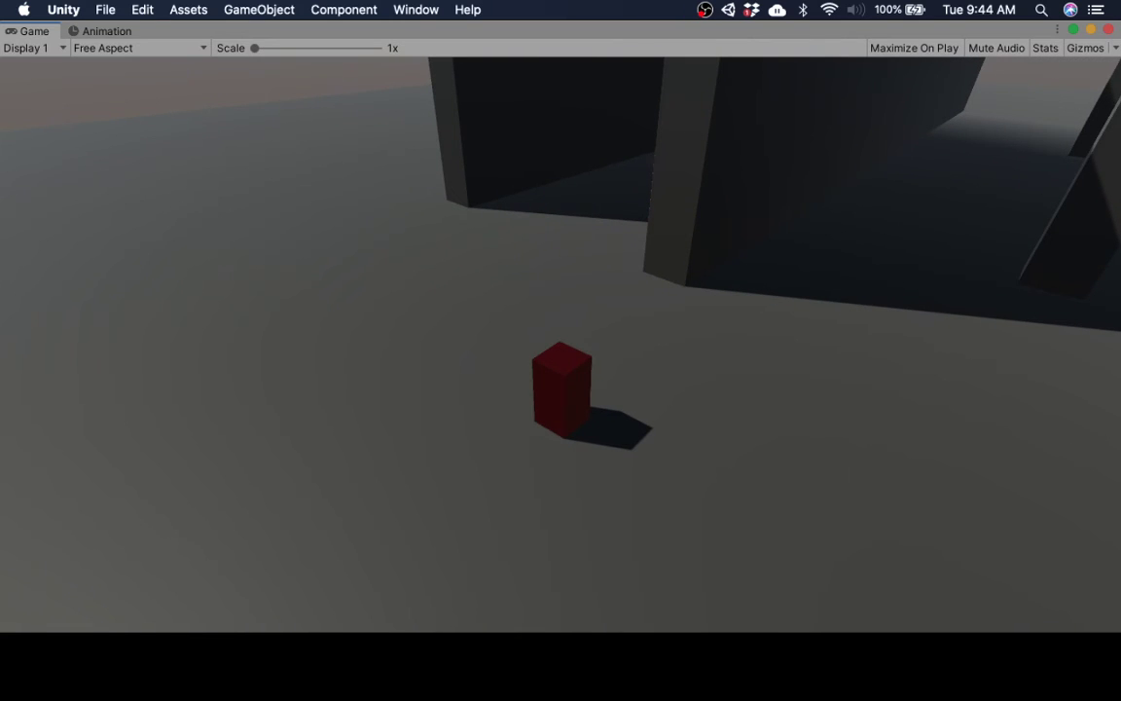
{"action": "key", "text": "w"}
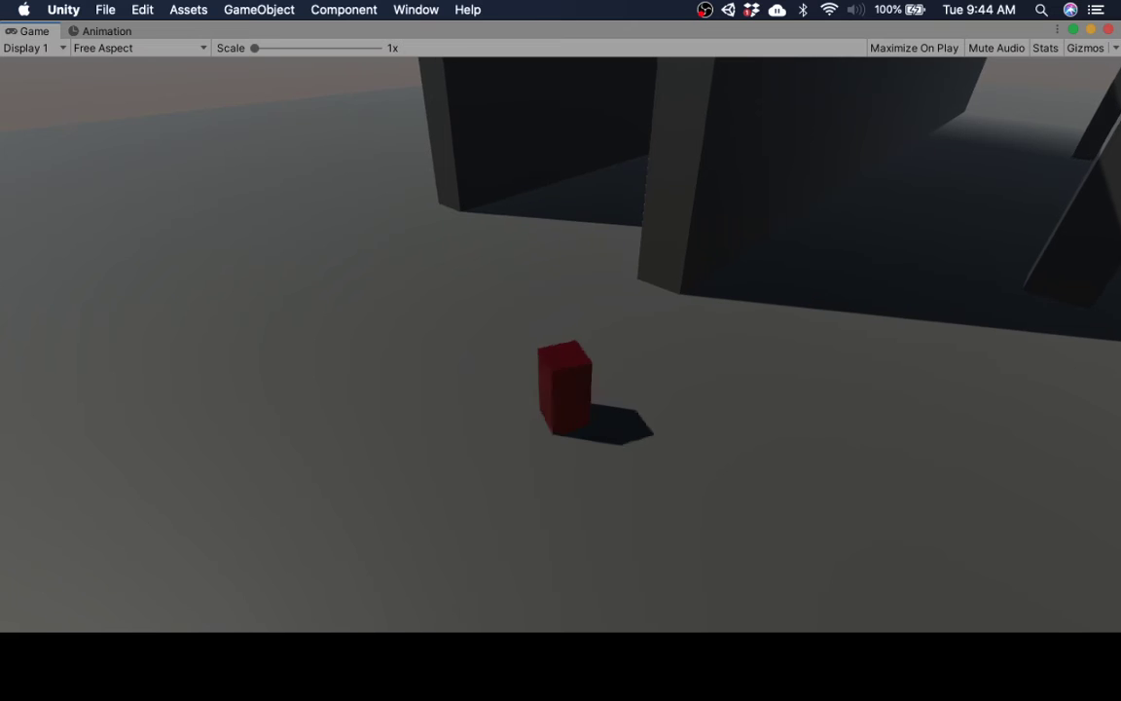
{"action": "key", "text": "w"}
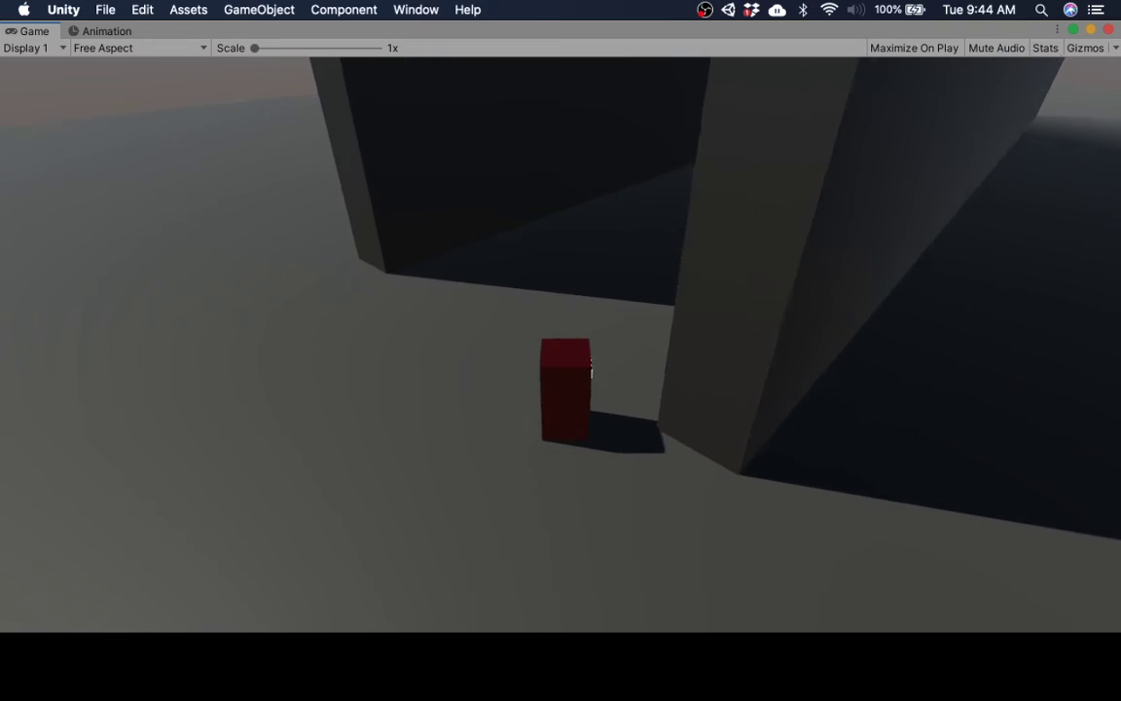
{"action": "key", "text": "d"}
{"action": "key", "text": "a"}
{"action": "key", "text": "s"}
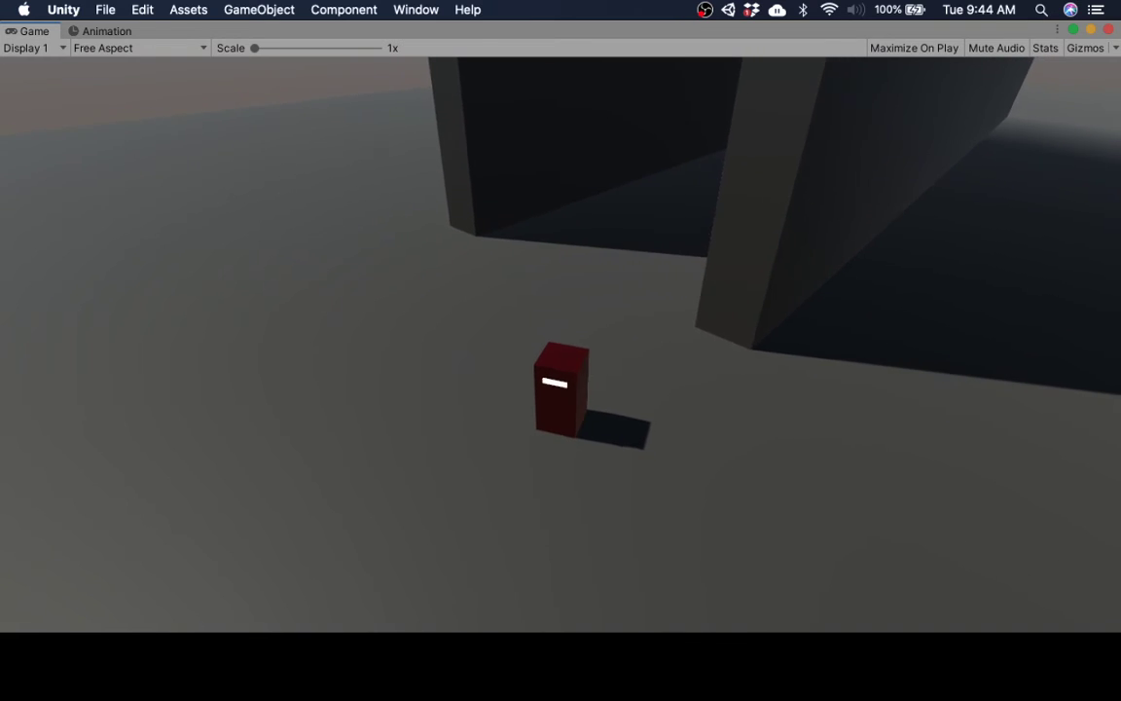
{"action": "key", "text": "a"}
{"action": "key", "text": "d"}
{"action": "key", "text": "w"}
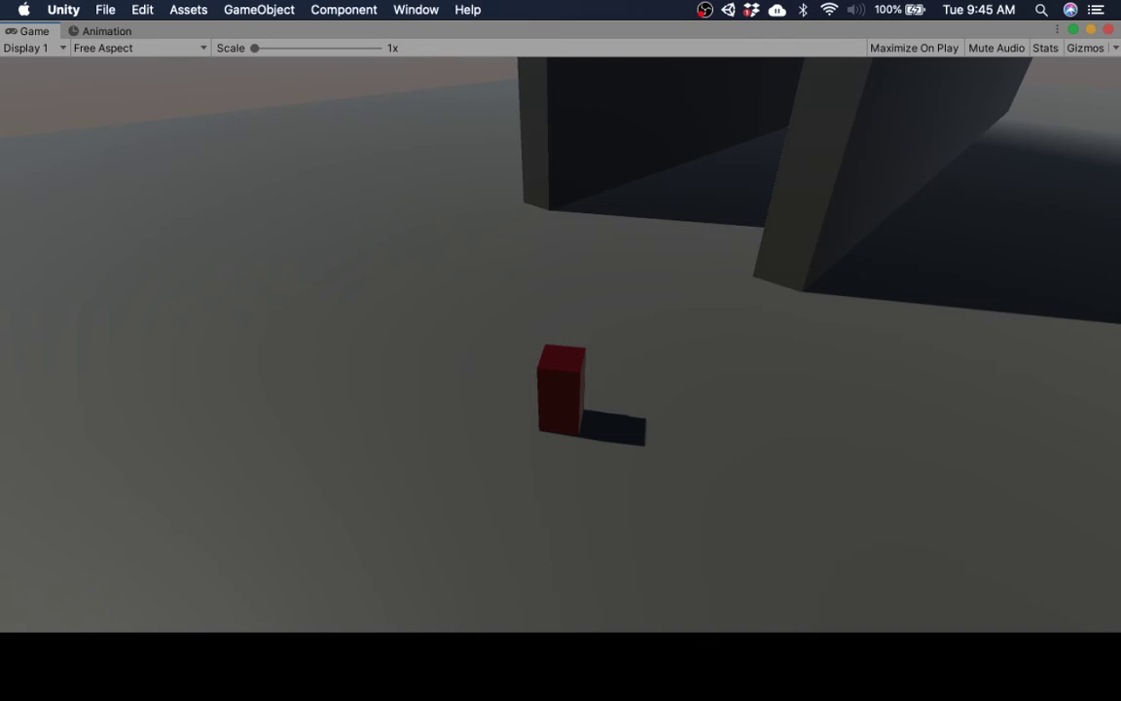
Keep moving the red player forward, backward and sideways across the open floor and around the pillars to examine its turning and the camera's view
{"action": "key", "text": "a"}
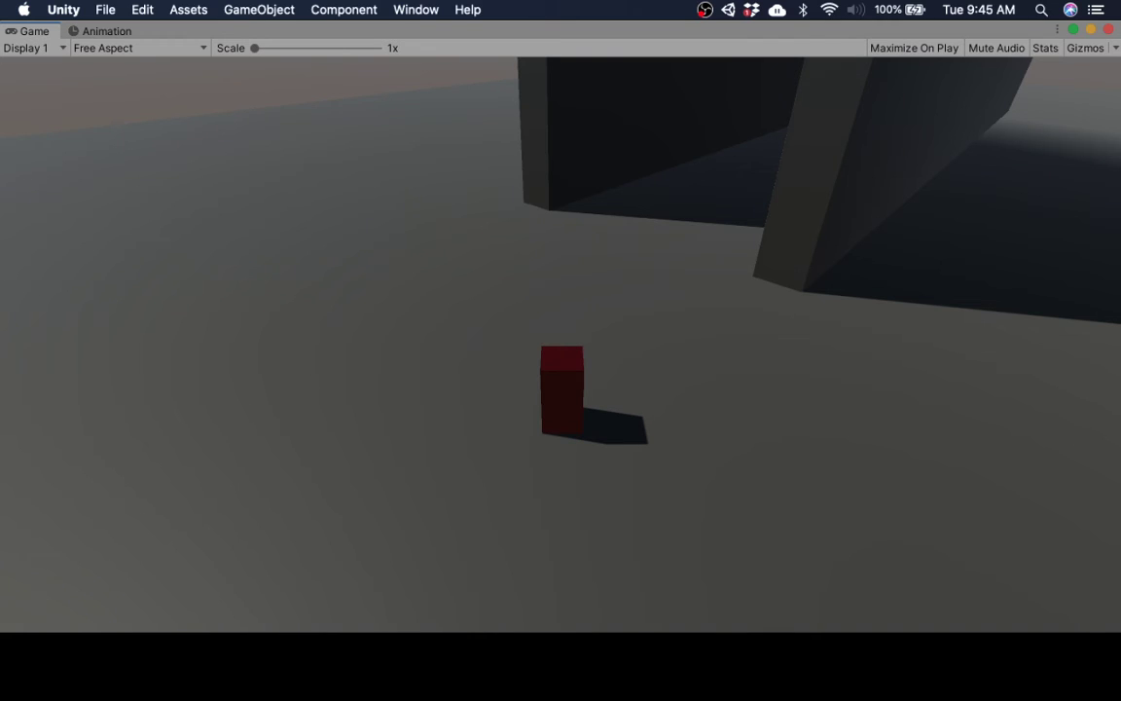
{"action": "key", "text": "d"}
{"action": "key", "text": "a"}
{"action": "key", "text": "w"}
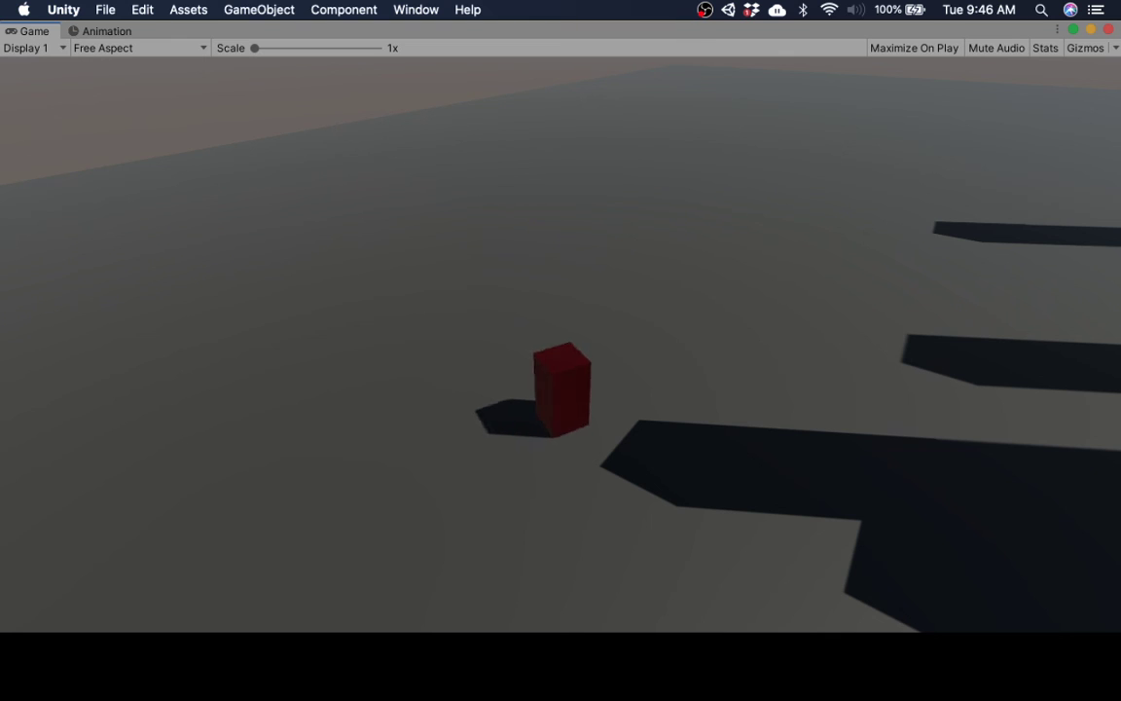
{"action": "key", "text": "w"}
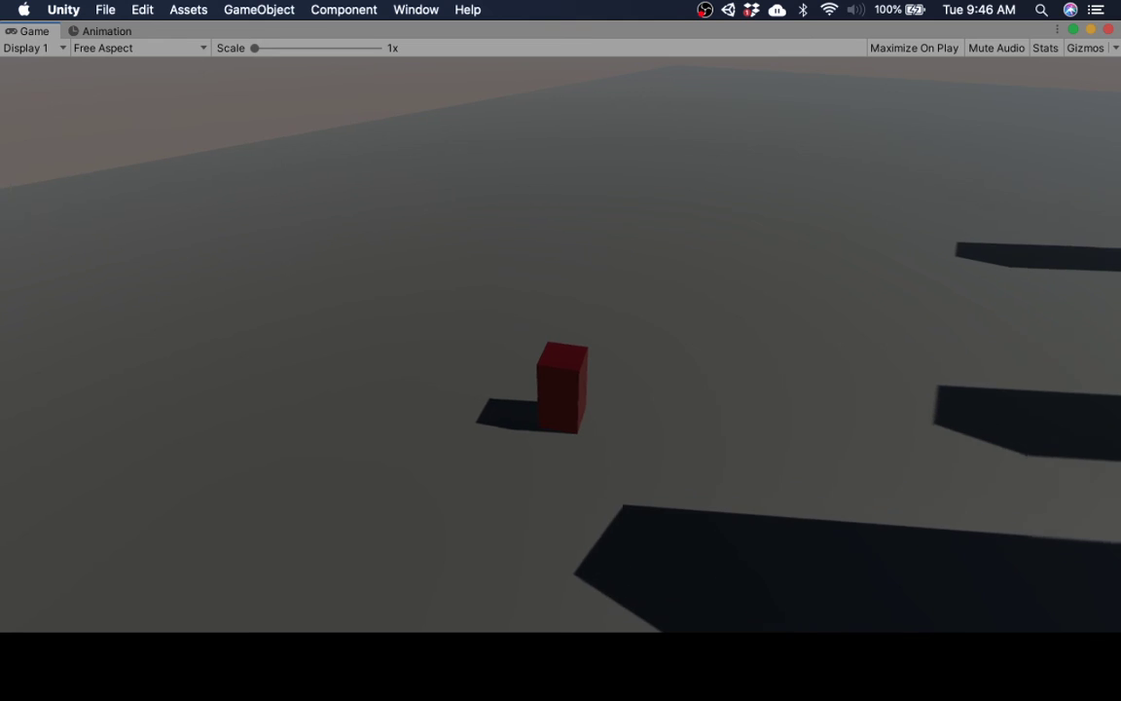
{"action": "key", "text": "d"}
{"action": "key", "text": "s"}
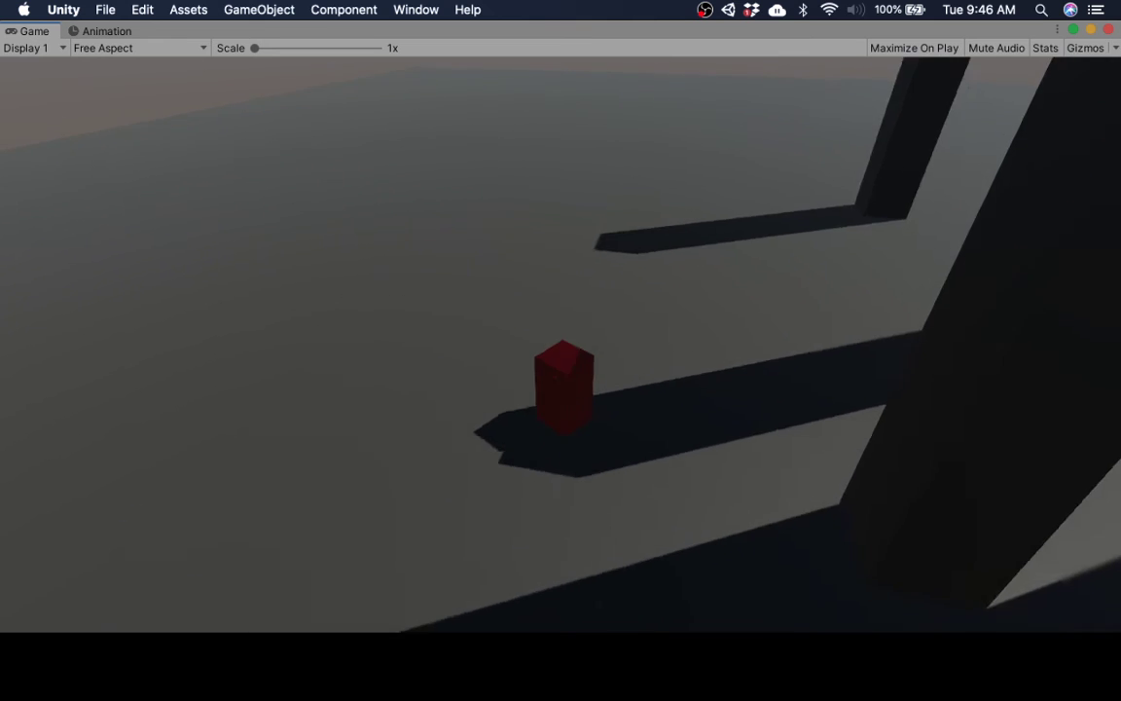
{"action": "key", "text": "w"}
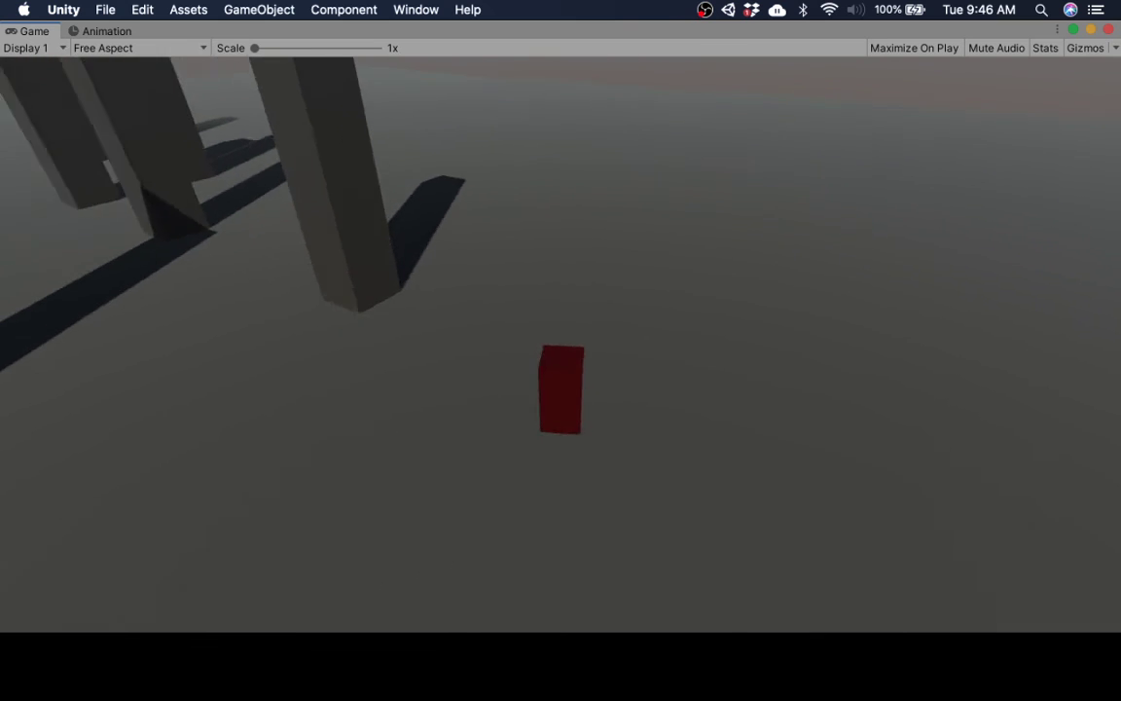
{"action": "key", "text": "s"}
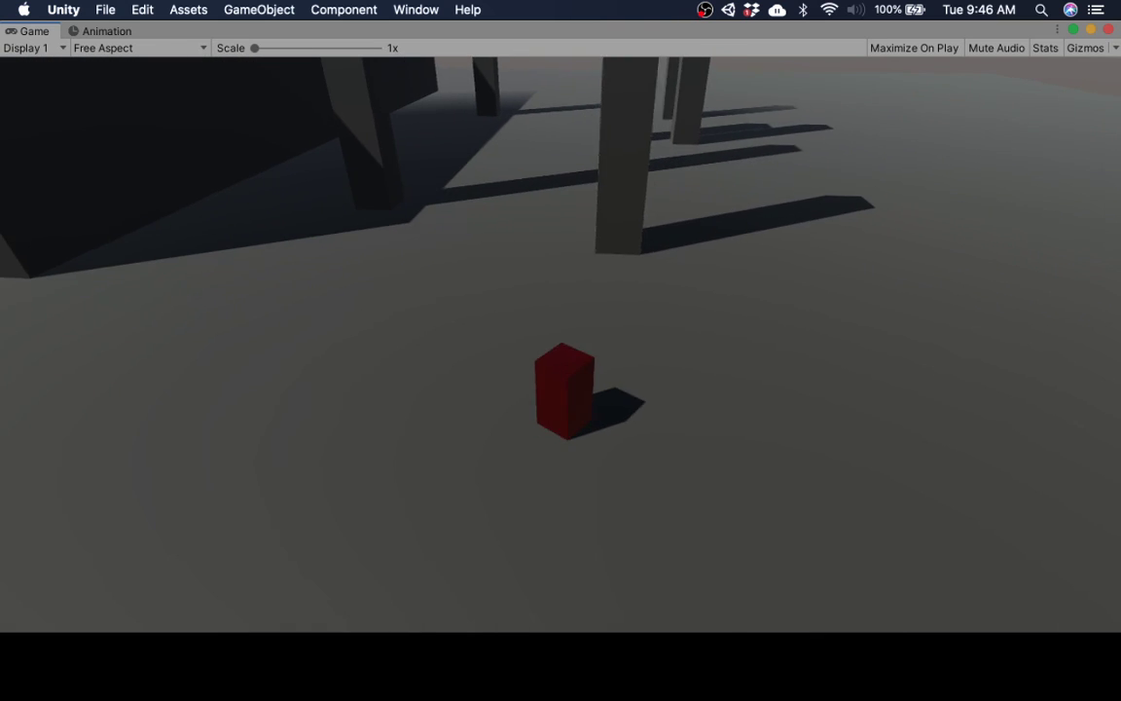
{"action": "key", "text": "a"}
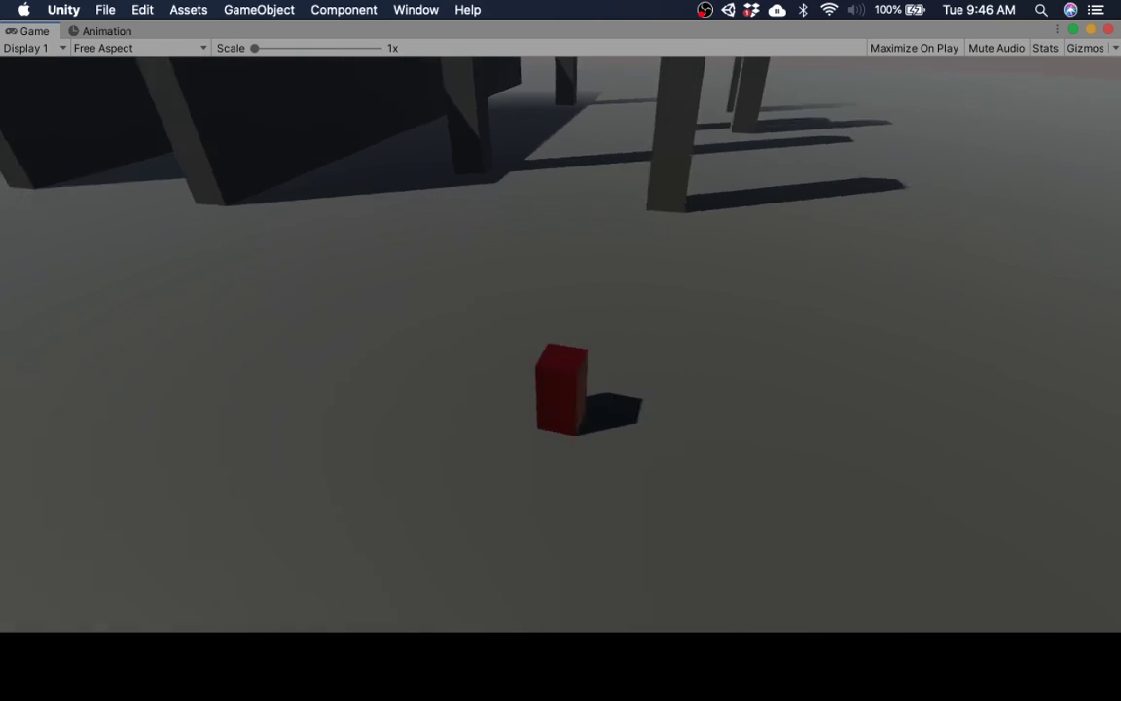
{"action": "key", "text": "d"}
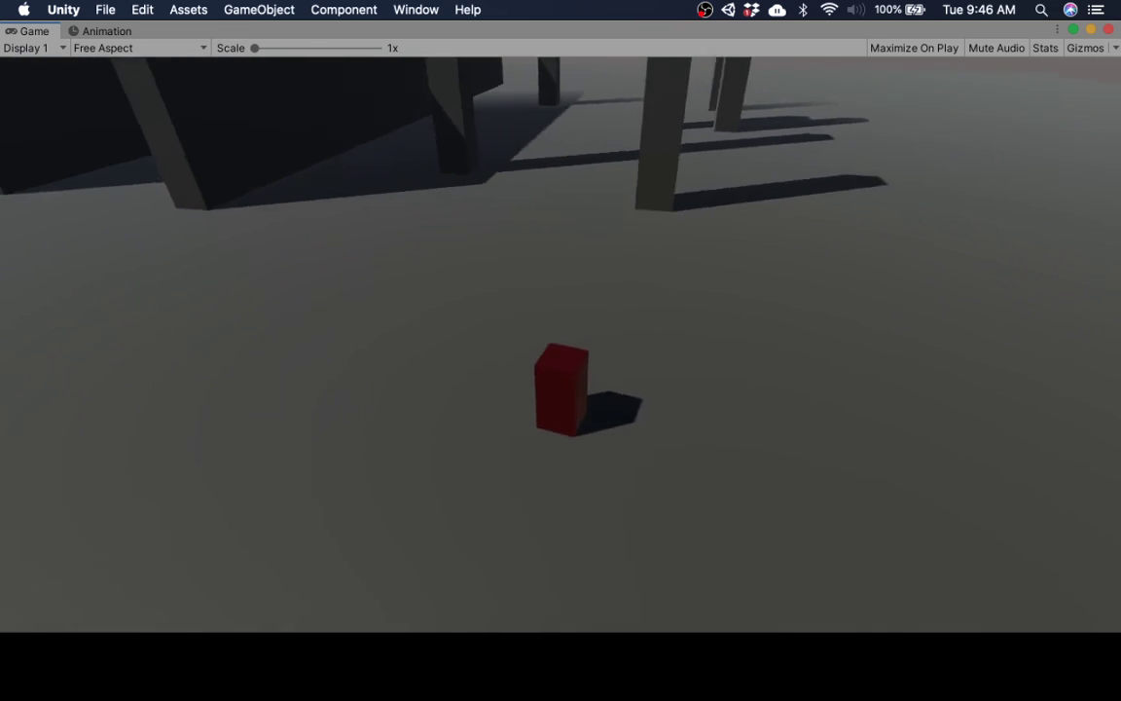
{"action": "key", "text": "w"}
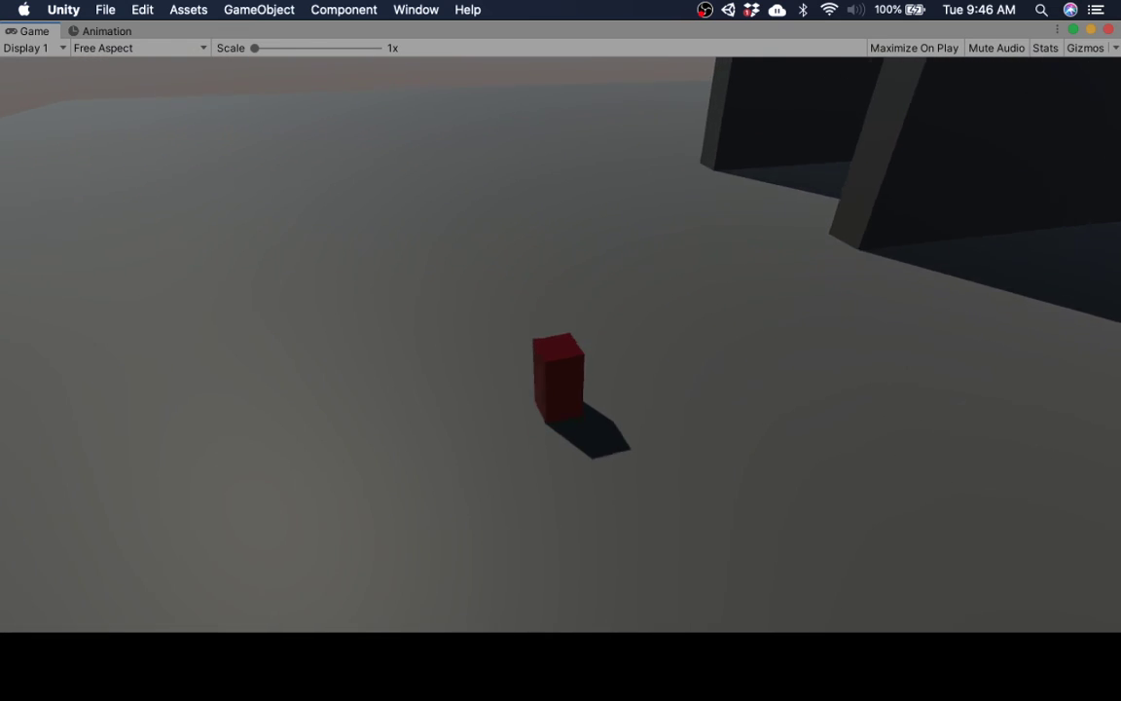